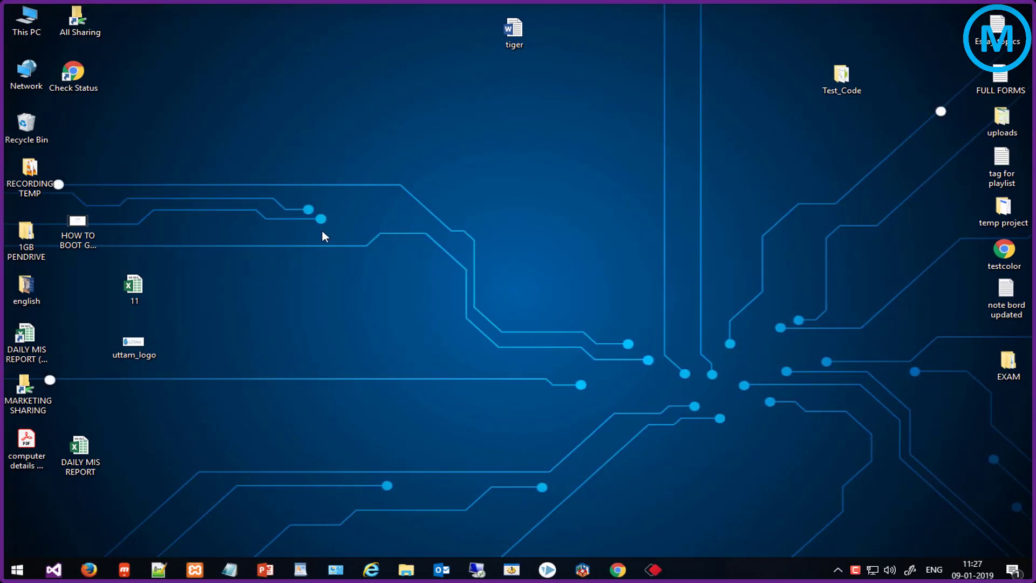
Refresh the desktop and bring the MULTI CARE THUMB presentation forward in PowerPoint
{"action": "right_click", "coordinate": [322, 232]}
{"action": "left_click", "coordinate": [251, 266]}
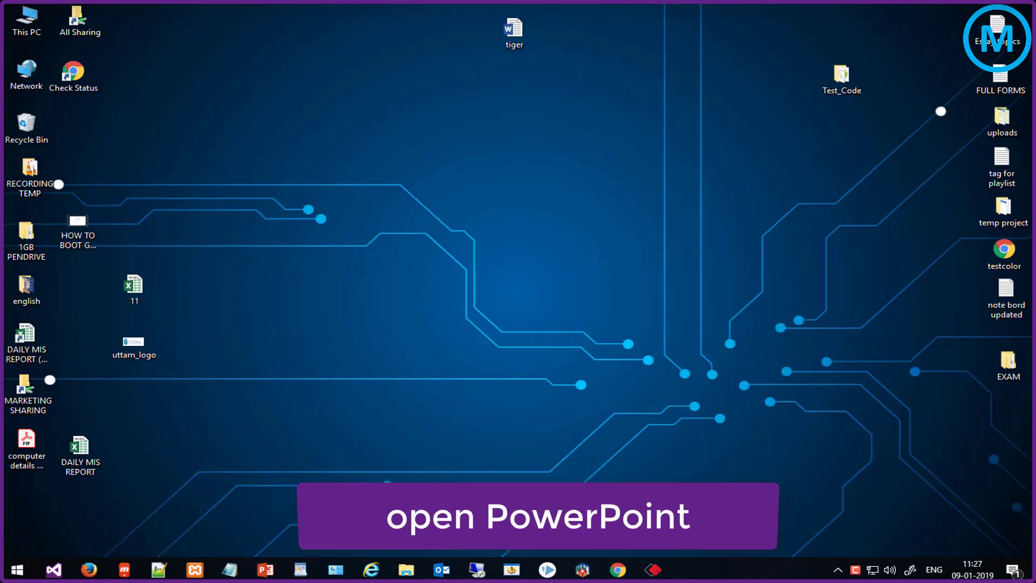
{"action": "left_click", "coordinate": [270, 573]}
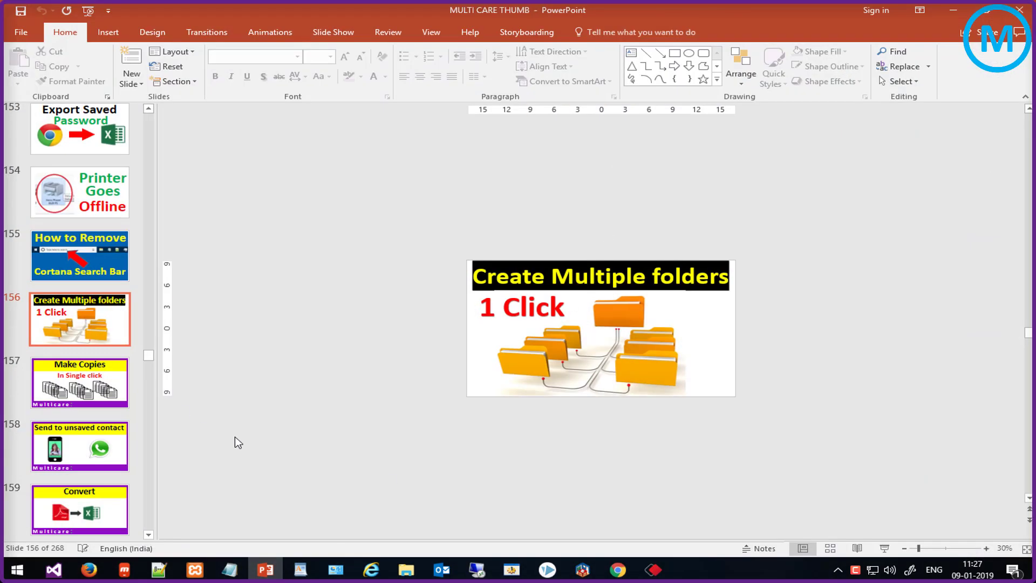
Compare slide 157's Make Copies design, outlining it in red, then return to slide 156
{"action": "scroll", "coordinate": [81, 351], "scroll_direction": "down", "scroll_amount": 5}
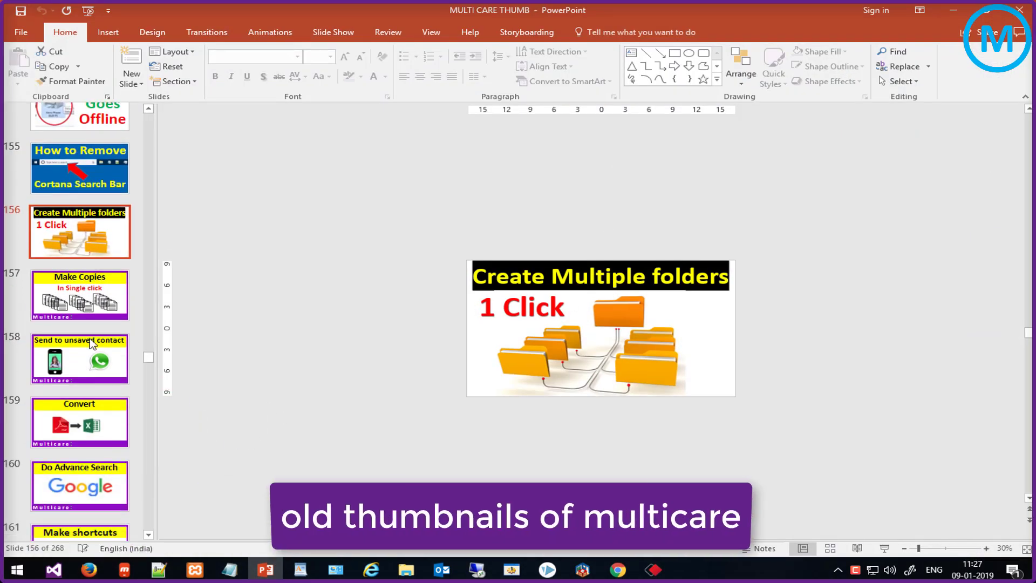
{"action": "scroll", "coordinate": [90, 363], "scroll_direction": "down", "scroll_amount": 2}
{"action": "scroll", "coordinate": [91, 363], "scroll_direction": "down", "scroll_amount": 3}
{"action": "scroll", "coordinate": [97, 364], "scroll_direction": "up", "scroll_amount": 2}
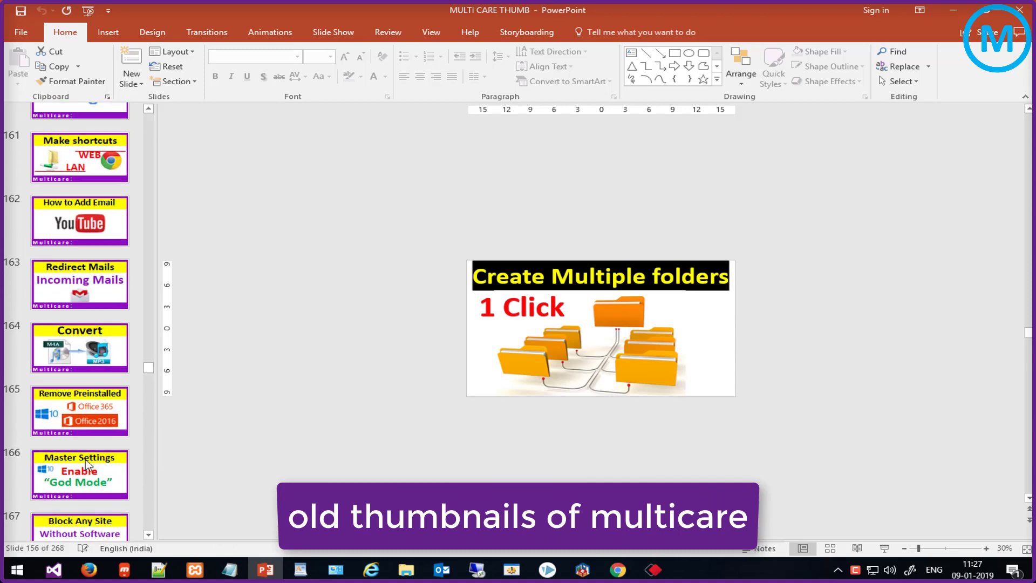
{"action": "scroll", "coordinate": [105, 364], "scroll_direction": "up", "scroll_amount": 1}
{"action": "scroll", "coordinate": [104, 364], "scroll_direction": "up", "scroll_amount": 2}
{"action": "scroll", "coordinate": [101, 389], "scroll_direction": "up", "scroll_amount": 1}
{"action": "scroll", "coordinate": [100, 416], "scroll_direction": "up", "scroll_amount": 1}
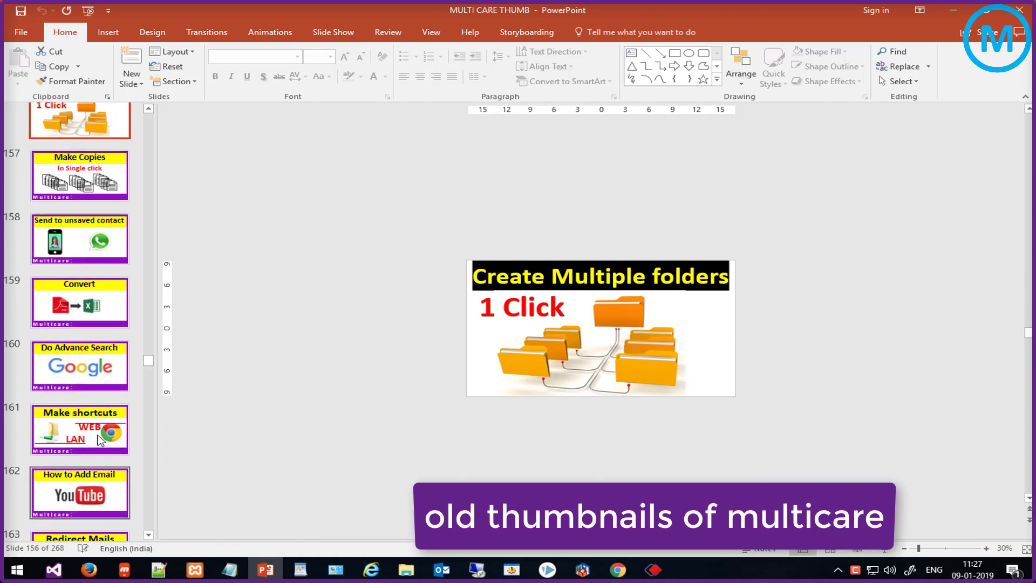
{"action": "scroll", "coordinate": [97, 435], "scroll_direction": "up", "scroll_amount": 1}
{"action": "scroll", "coordinate": [96, 430], "scroll_direction": "up", "scroll_amount": 1}
{"action": "scroll", "coordinate": [108, 410], "scroll_direction": "up", "scroll_amount": 1}
{"action": "scroll", "coordinate": [130, 388], "scroll_direction": "up", "scroll_amount": 1}
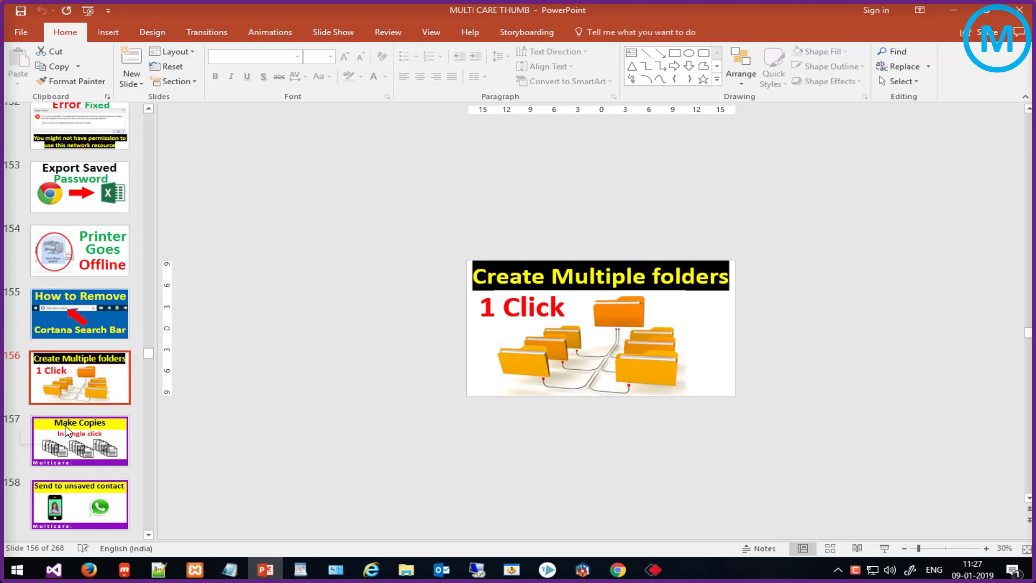
{"action": "left_click", "coordinate": [71, 446]}
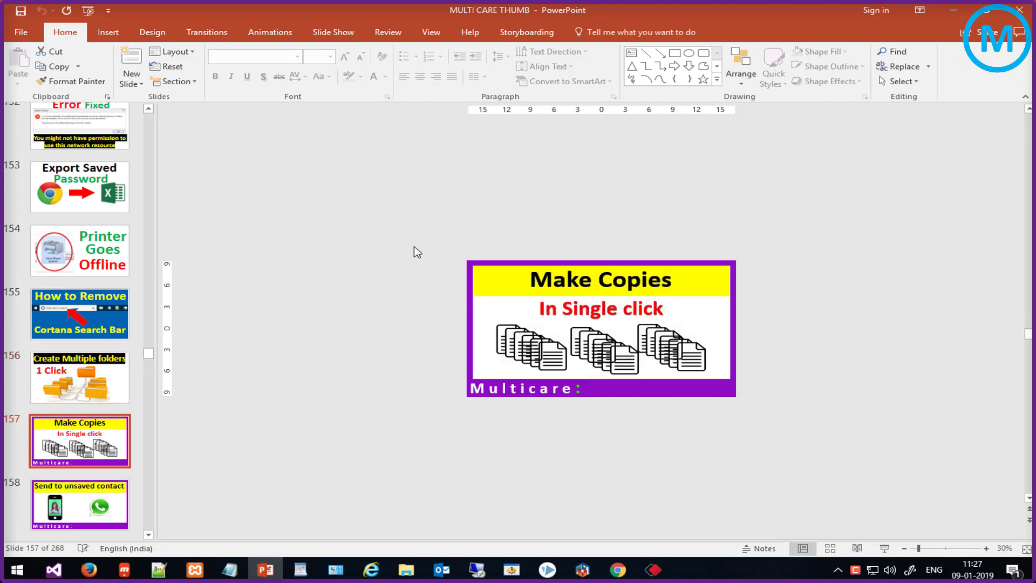
{"action": "mouse_move", "coordinate": [387, 197]}
{"action": "left_mouse_down"}
{"action": "mouse_move", "coordinate": [481, 386]}
{"action": "mouse_move", "coordinate": [793, 461]}
{"action": "left_mouse_up"}
{"action": "key", "text": "Up"}
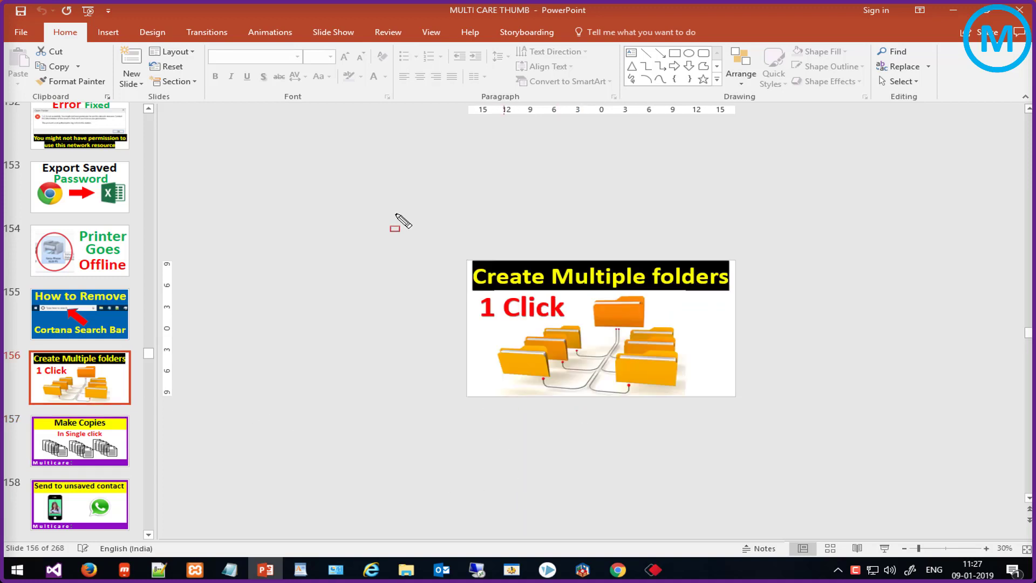
Outline slide 156's design, then move the folders picture off the slide to the upper left
{"action": "mouse_move", "coordinate": [392, 209]}
{"action": "left_mouse_down"}
{"action": "mouse_move", "coordinate": [966, 513]}
{"action": "mouse_move", "coordinate": [819, 475]}
{"action": "left_mouse_up"}
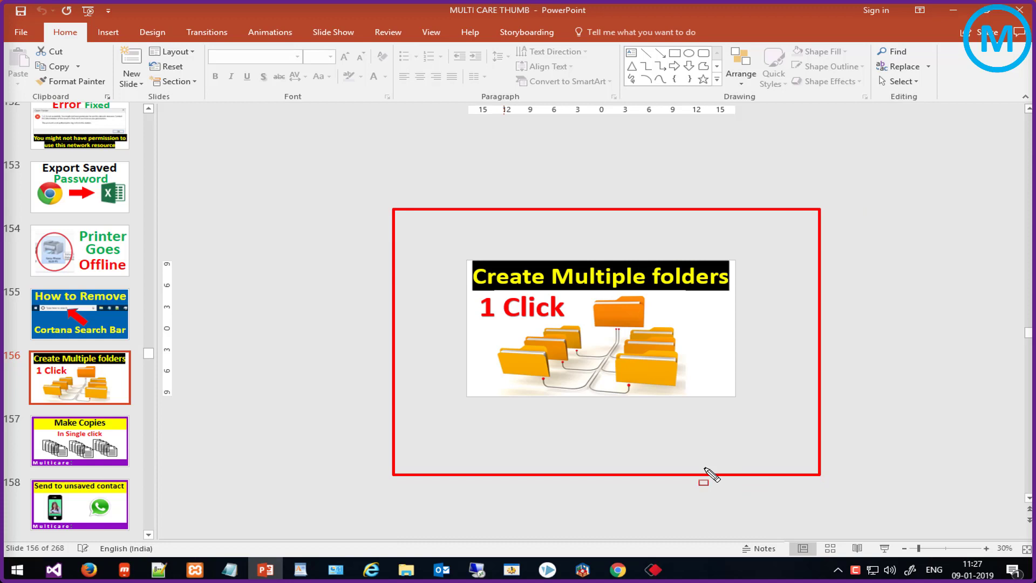
{"action": "key", "text": "Escape"}
{"action": "left_click", "coordinate": [617, 368]}
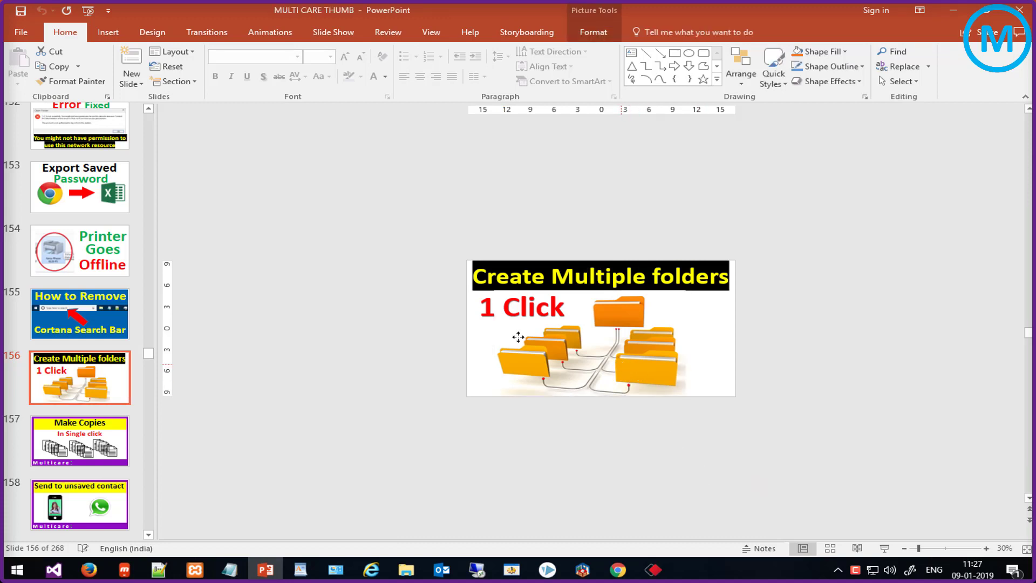
{"action": "left_click_drag", "start_coordinate": [642, 379], "coordinate": [375, 244]}
Remove the old Create Multiple folders title and park 1 Click off the slide below the picture
{"action": "left_click", "coordinate": [698, 292]}
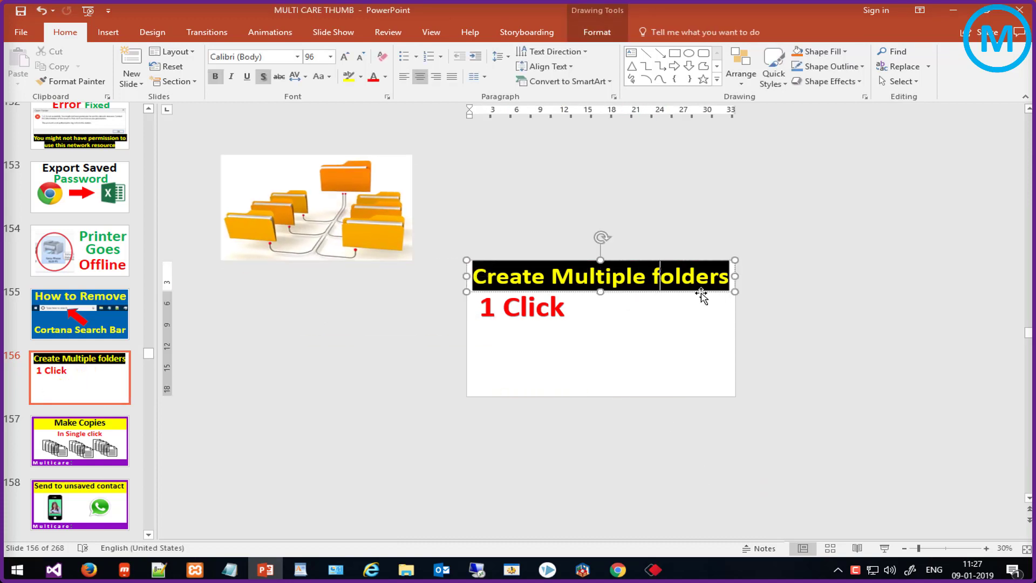
{"action": "left_click_drag", "start_coordinate": [702, 294], "coordinate": [750, 185]}
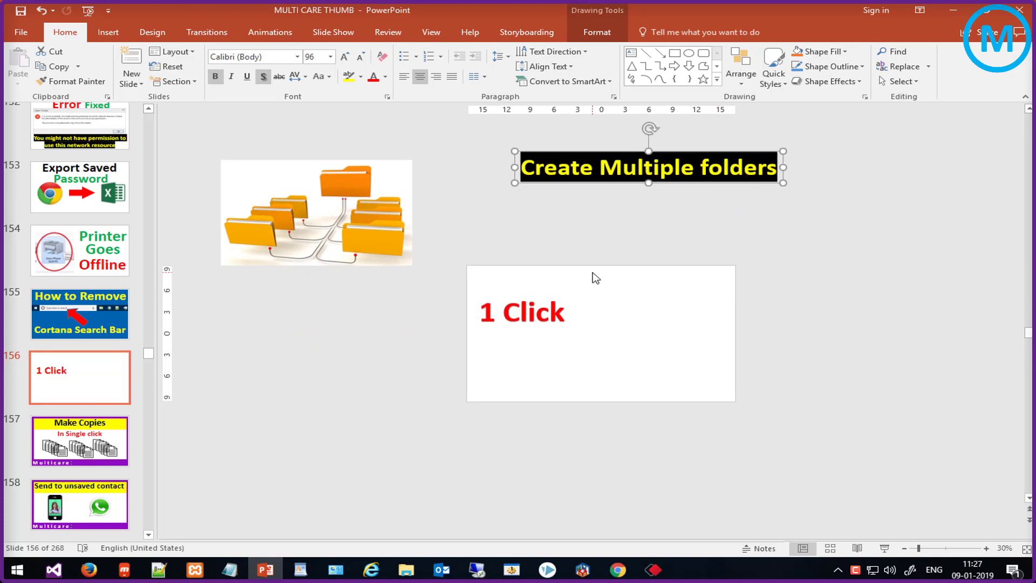
{"action": "key", "text": "ctrl+z"}
{"action": "left_click", "coordinate": [546, 324]}
{"action": "left_click_drag", "start_coordinate": [546, 324], "coordinate": [331, 281]}
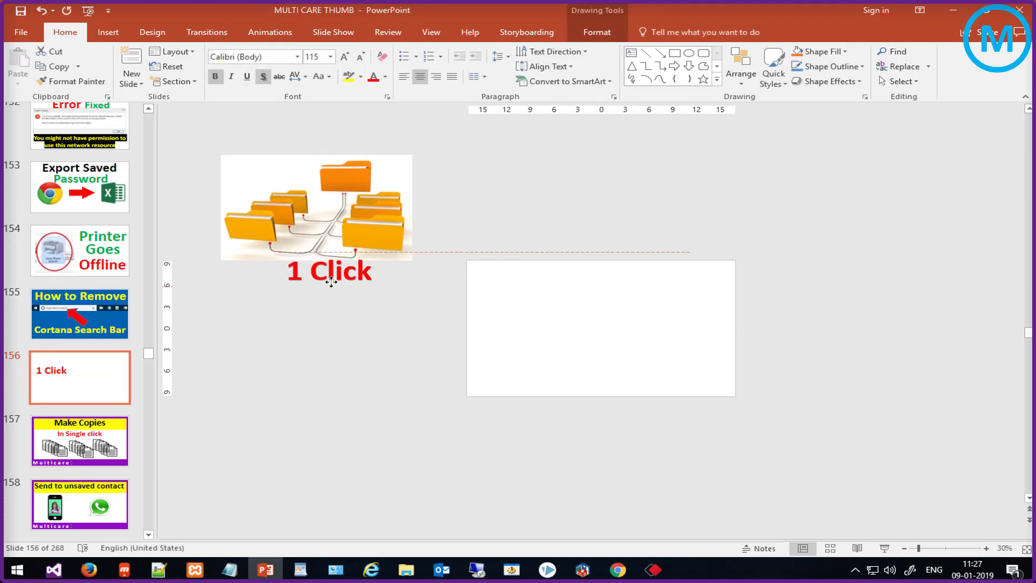
{"action": "scroll", "coordinate": [342, 374], "scroll_direction": "down", "scroll_amount": 1}
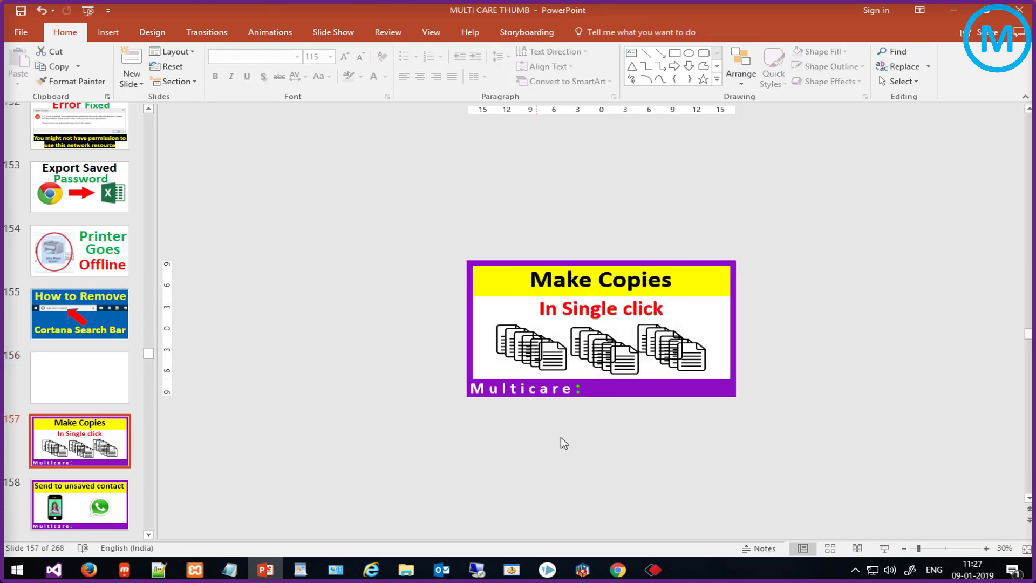
Copy the blank Multicare template graphic from slide 157 onto slide 156 and align it
{"action": "left_click", "coordinate": [729, 397]}
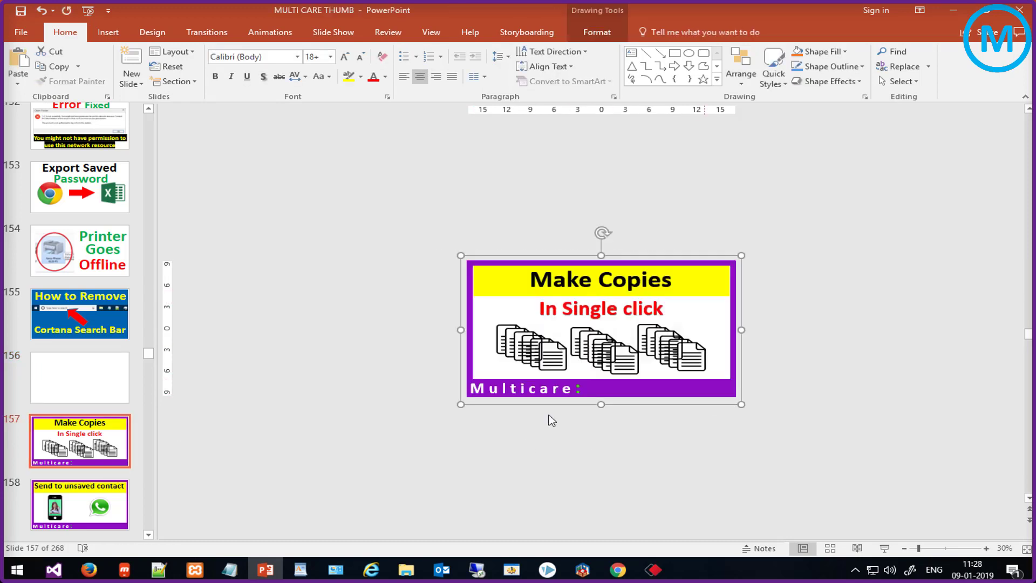
{"action": "left_click", "coordinate": [112, 387]}
{"action": "key", "text": "ctrl+v"}
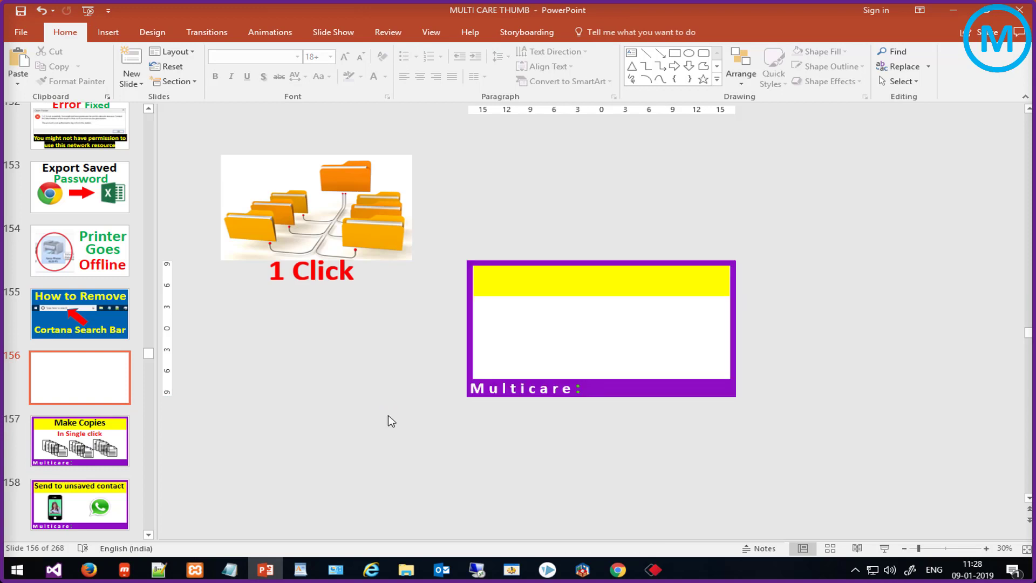
{"action": "left_click", "coordinate": [920, 396]}
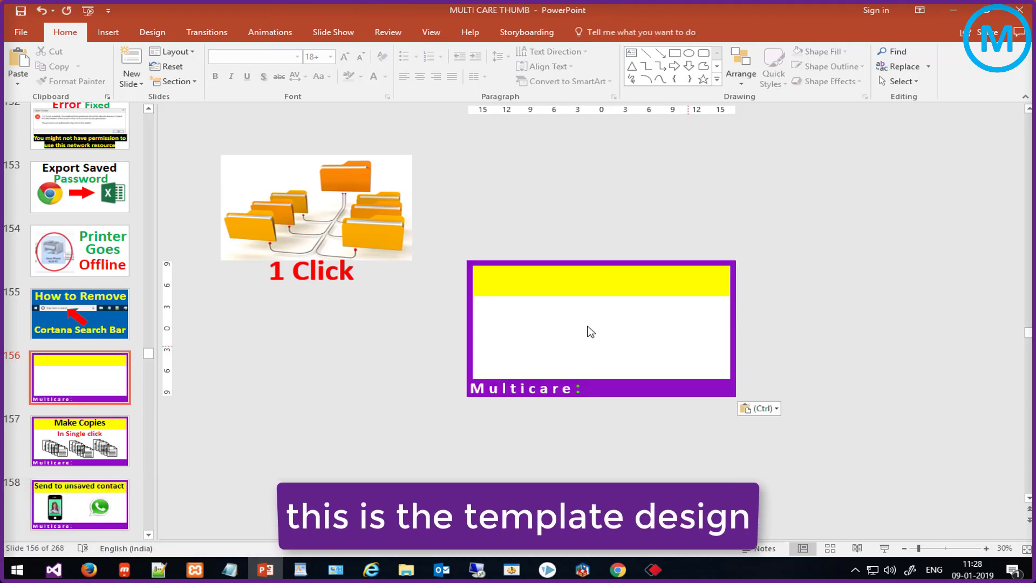
{"action": "left_click", "coordinate": [571, 266]}
{"action": "left_click", "coordinate": [898, 394]}
{"action": "mouse_move", "coordinate": [556, 268]}
{"action": "left_mouse_down"}
{"action": "mouse_move", "coordinate": [530, 273]}
{"action": "mouse_move", "coordinate": [772, 187]}
{"action": "mouse_move", "coordinate": [731, 236]}
{"action": "mouse_move", "coordinate": [622, 308]}
{"action": "left_mouse_up"}
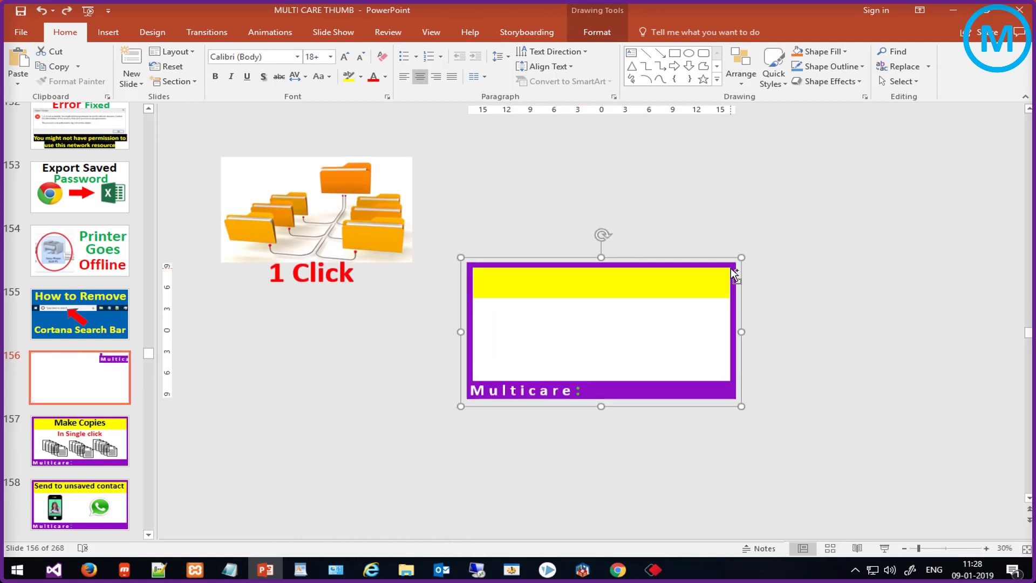
{"action": "left_click", "coordinate": [845, 398]}
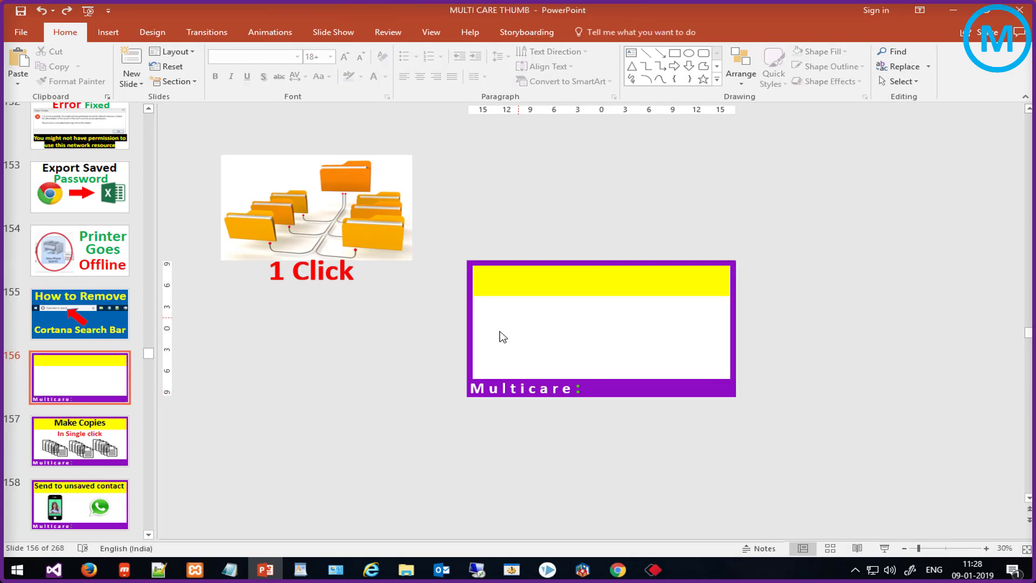
Place a copy of 1 Click in the yellow band and retype it as 'Make multiple folders'
{"action": "left_click", "coordinate": [325, 274]}
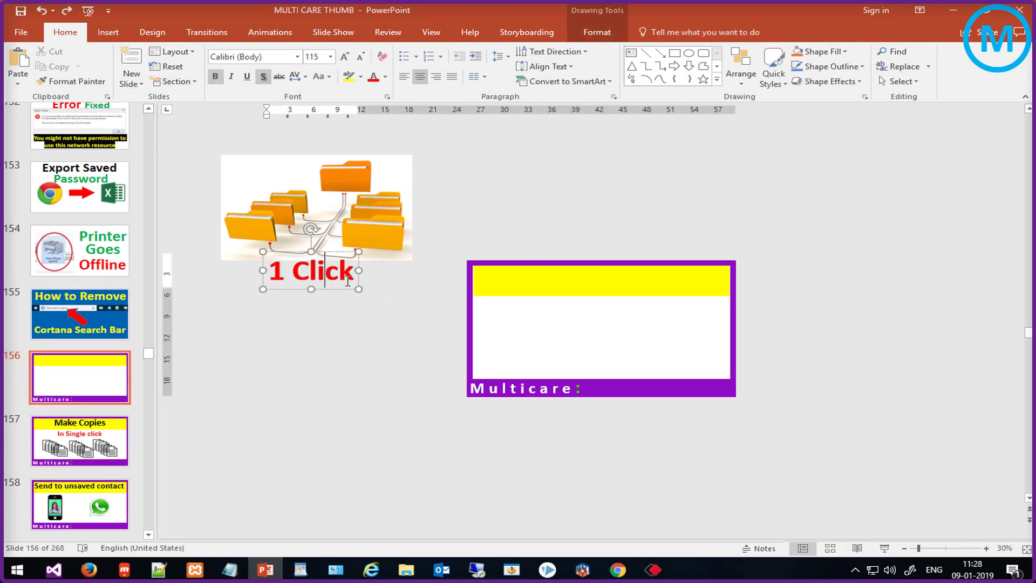
{"action": "left_click_drag", "start_coordinate": [339, 292], "coordinate": [625, 308]}
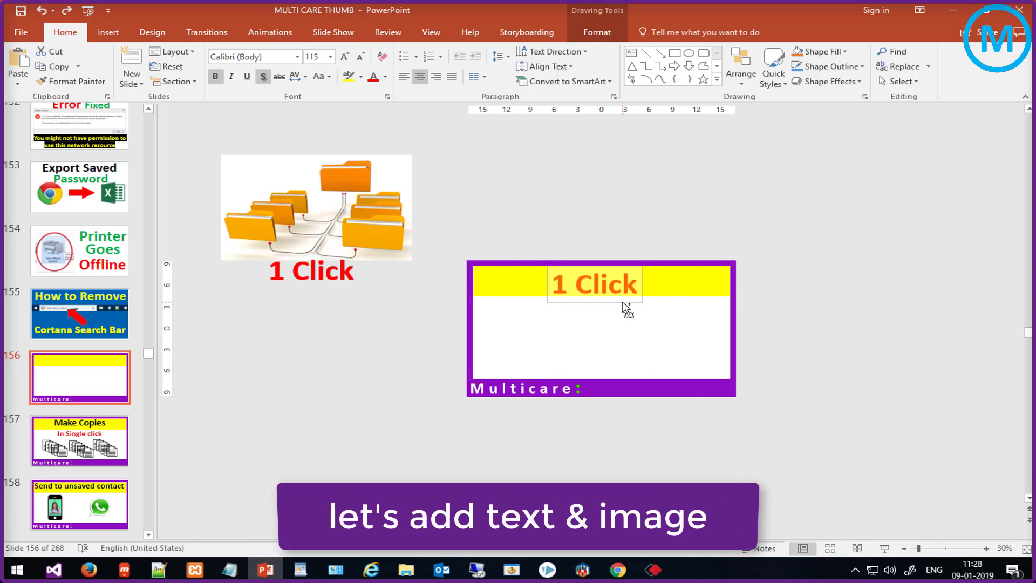
{"action": "left_click", "coordinate": [608, 285]}
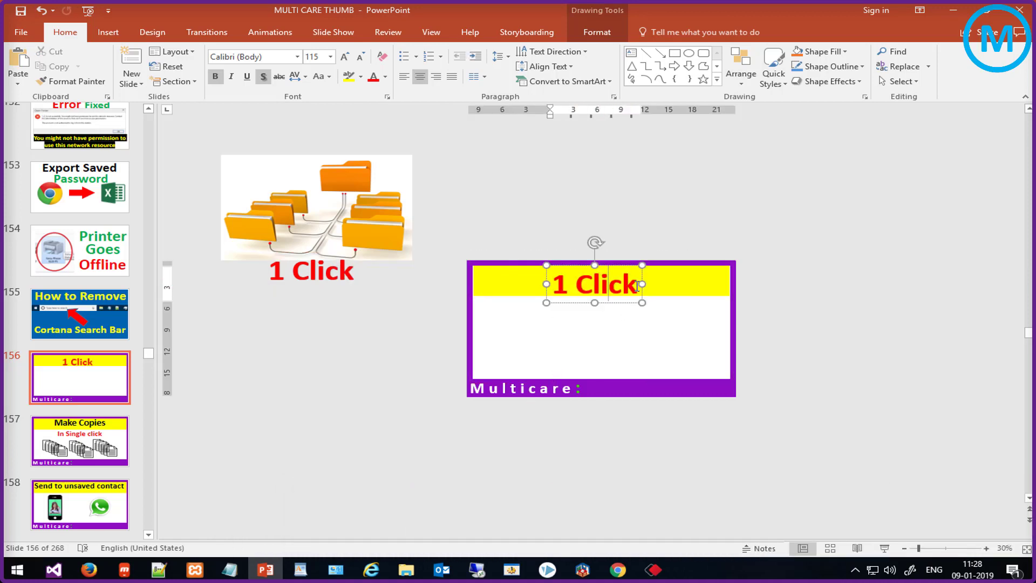
{"action": "left_click_drag", "start_coordinate": [629, 290], "coordinate": [561, 283]}
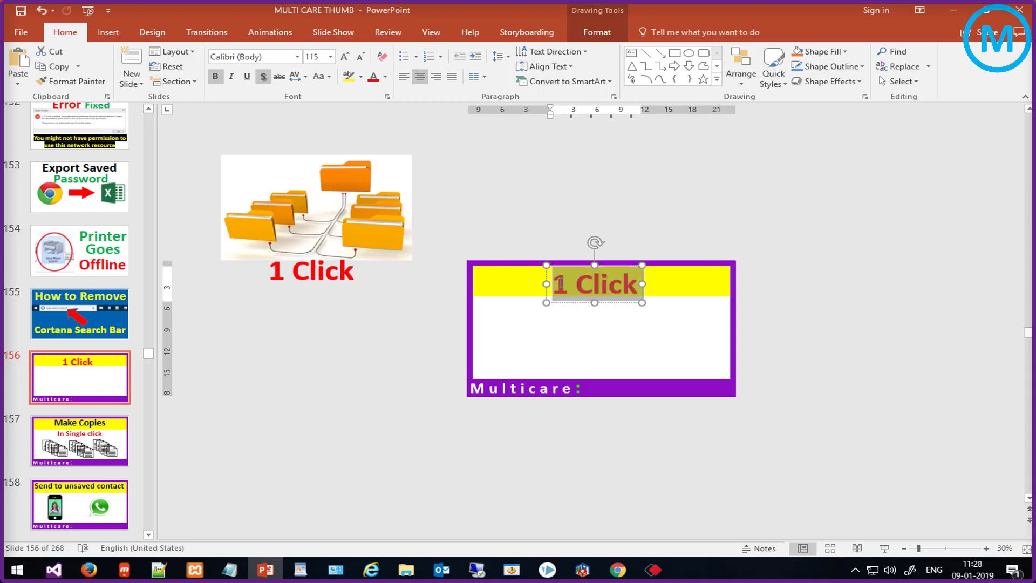
{"action": "type", "text": "M"}
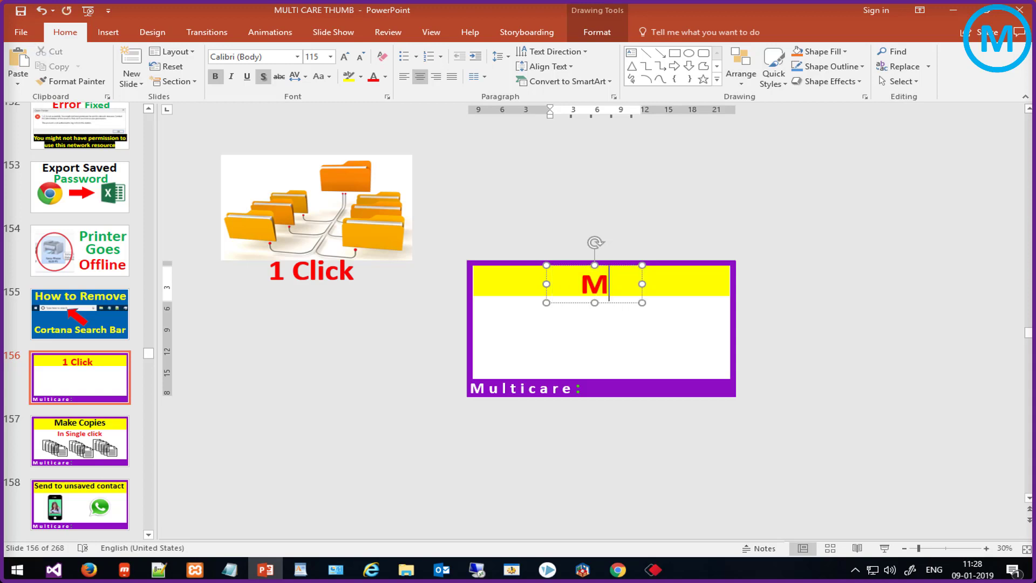
{"action": "type", "text": "ake multiple folder"}
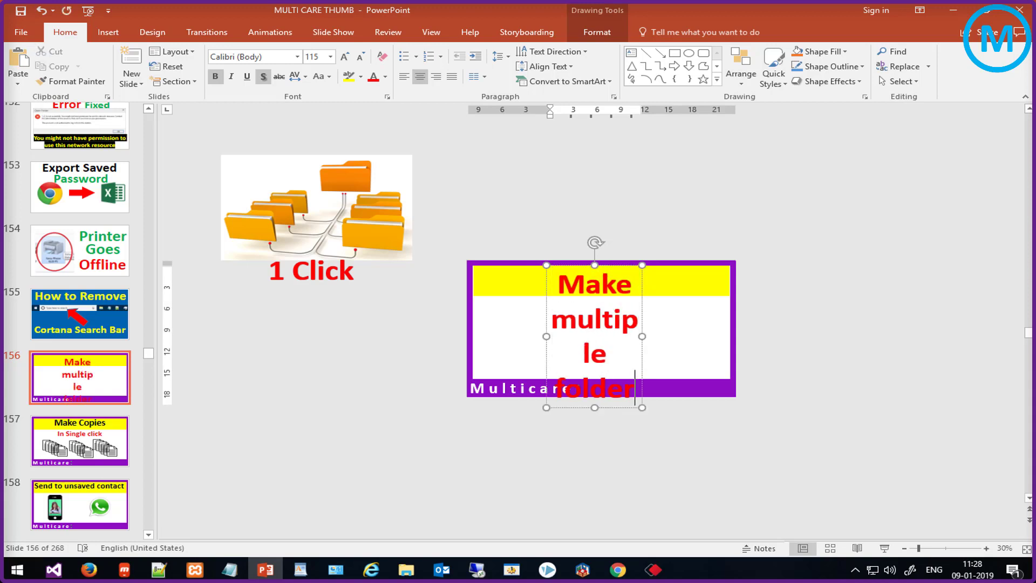
{"action": "type", "text": "s"}
Widen the title box to fit one line and make the title 96 pt black
{"action": "mouse_move", "coordinate": [642, 351]}
{"action": "left_mouse_down"}
{"action": "mouse_move", "coordinate": [867, 310]}
{"action": "mouse_move", "coordinate": [729, 296]}
{"action": "left_mouse_up"}
{"action": "key", "text": "ctrl+a"}
{"action": "left_click", "coordinate": [361, 56]}
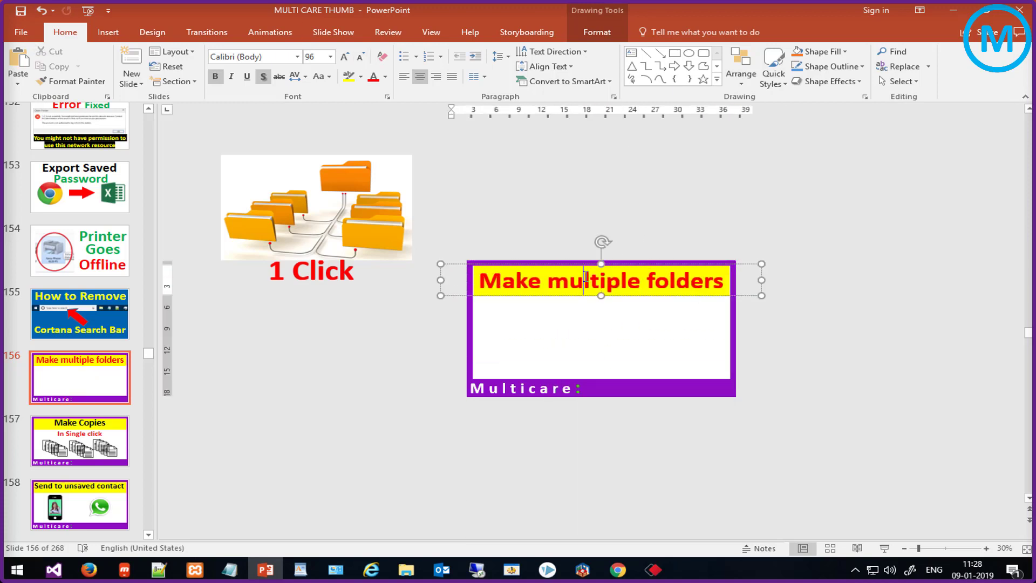
{"action": "left_click", "coordinate": [384, 76]}
{"action": "left_click", "coordinate": [388, 103]}
{"action": "left_click", "coordinate": [371, 367]}
Place the folders picture in the white area with red 1 Click to its left, then outline the result
{"action": "left_click_drag", "start_coordinate": [317, 208], "coordinate": [643, 339]}
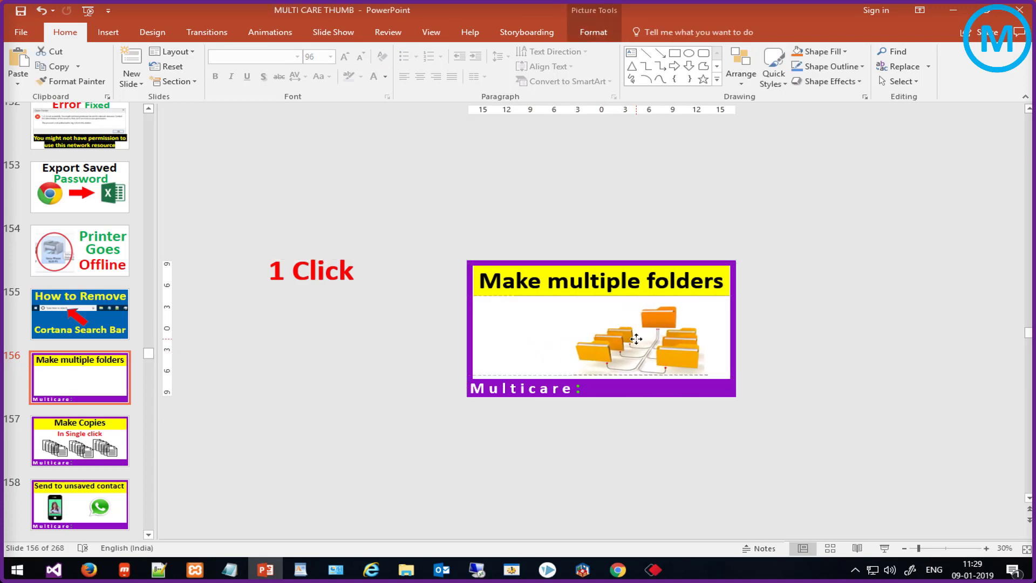
{"action": "mouse_move", "coordinate": [325, 289]}
{"action": "left_mouse_down"}
{"action": "mouse_move", "coordinate": [543, 354]}
{"action": "mouse_move", "coordinate": [533, 354]}
{"action": "left_mouse_up"}
{"action": "left_click", "coordinate": [363, 421]}
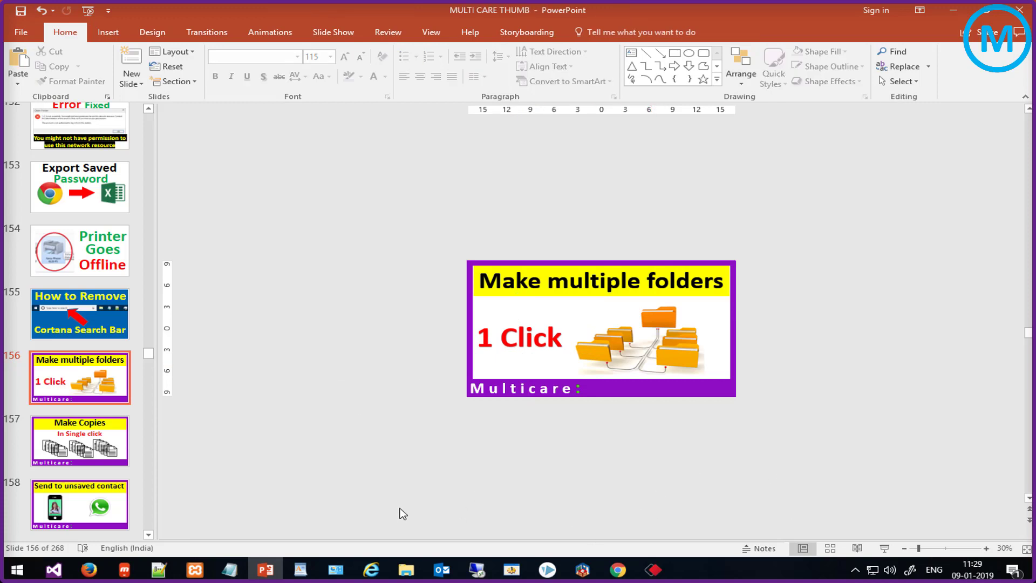
{"action": "left_click_drag", "start_coordinate": [385, 189], "coordinate": [869, 460]}
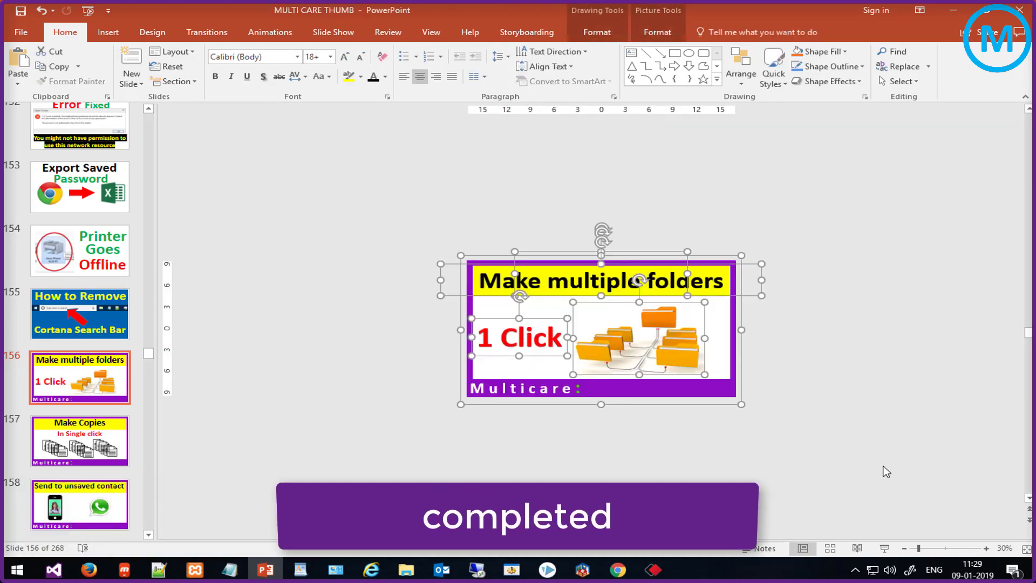
{"action": "left_click", "coordinate": [874, 472]}
{"action": "left_click_drag", "start_coordinate": [379, 203], "coordinate": [822, 459]}
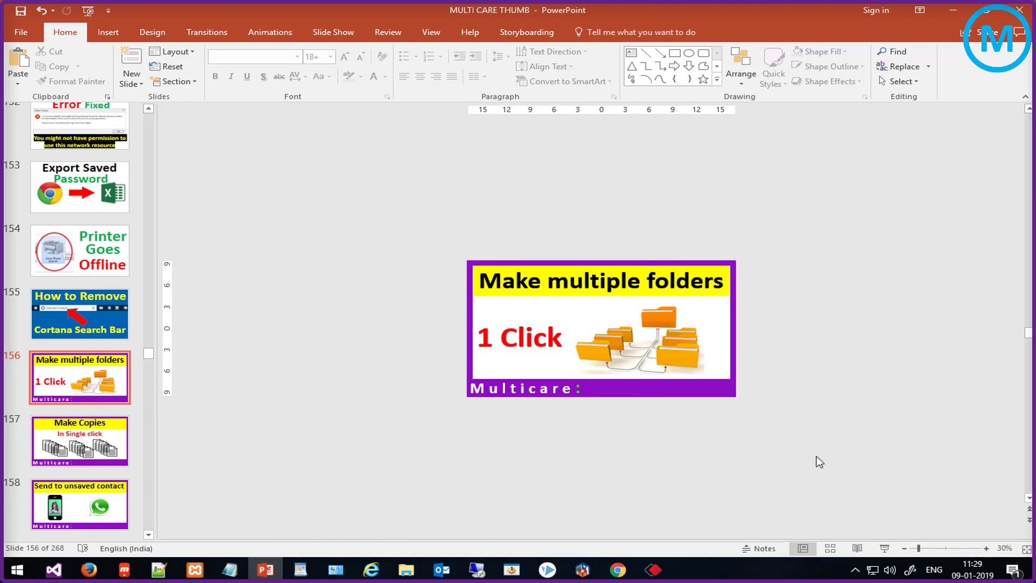
Open Save As through Browse and pick the Desktop as the destination folder
{"action": "left_click", "coordinate": [13, 31]}
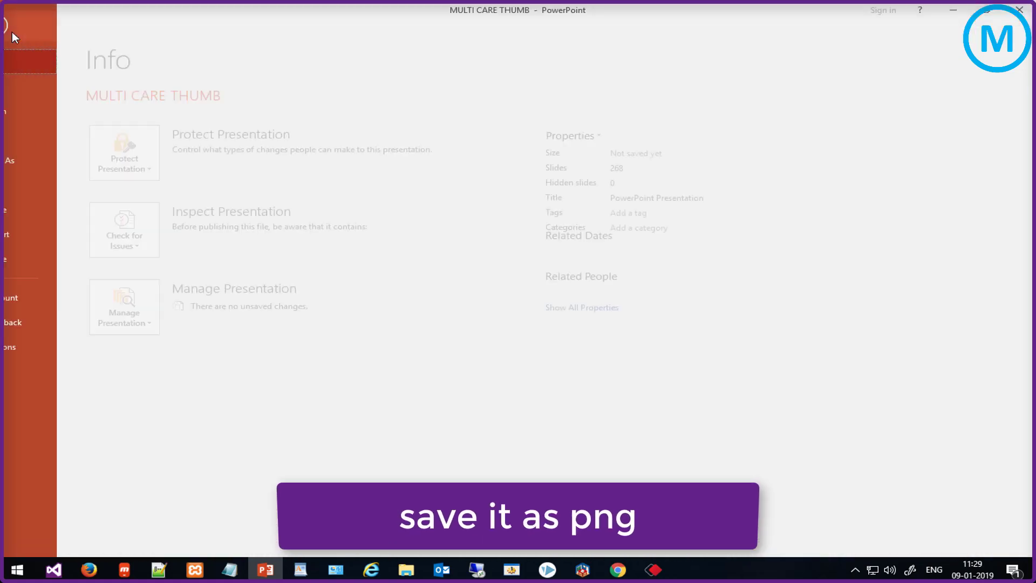
{"action": "left_click", "coordinate": [34, 164]}
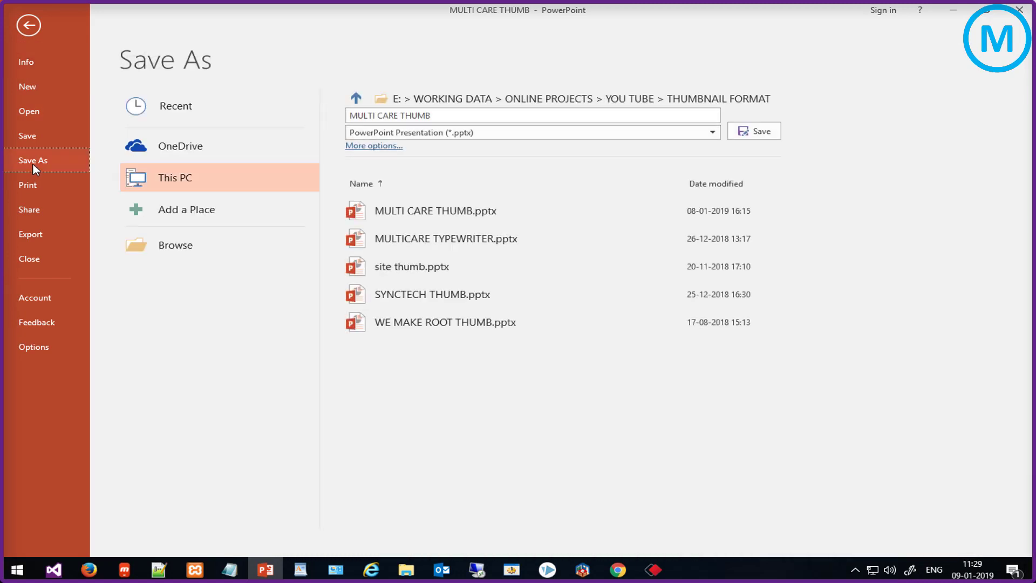
{"action": "left_click", "coordinate": [187, 251]}
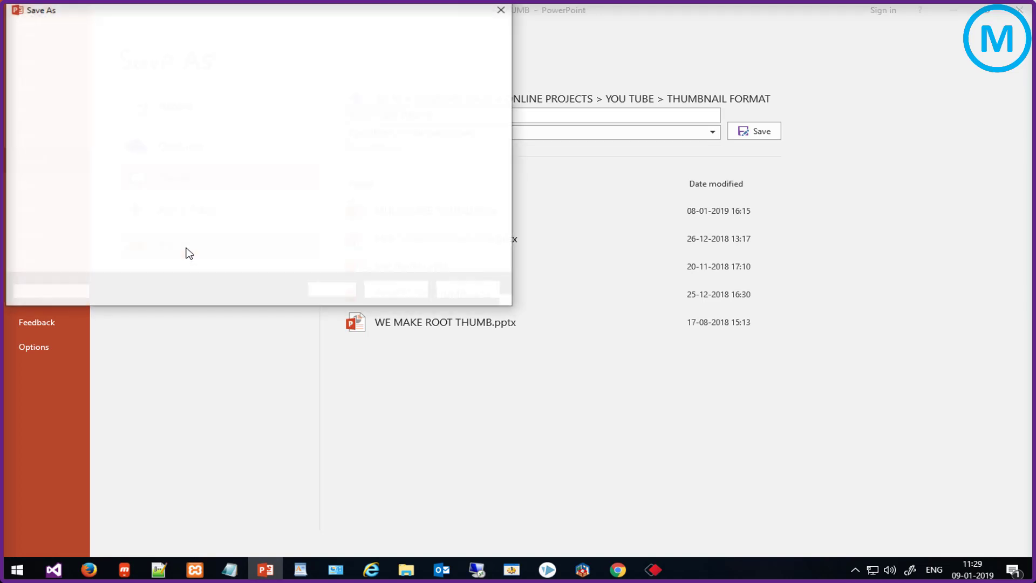
{"action": "left_click", "coordinate": [59, 118]}
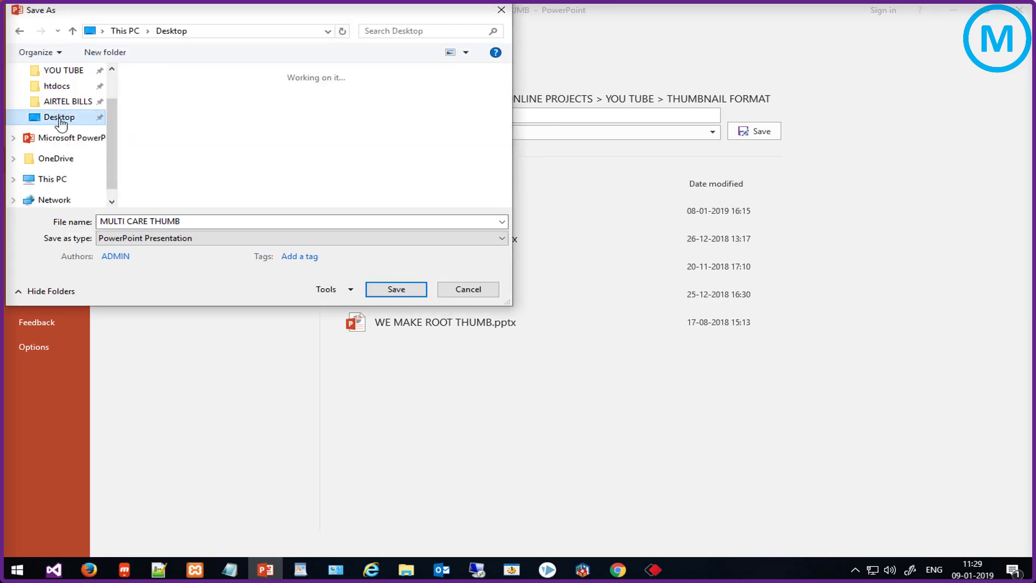
Export only slide 156 to the Desktop as PNG named 'multiple folder in single click'
{"action": "left_click", "coordinate": [188, 239]}
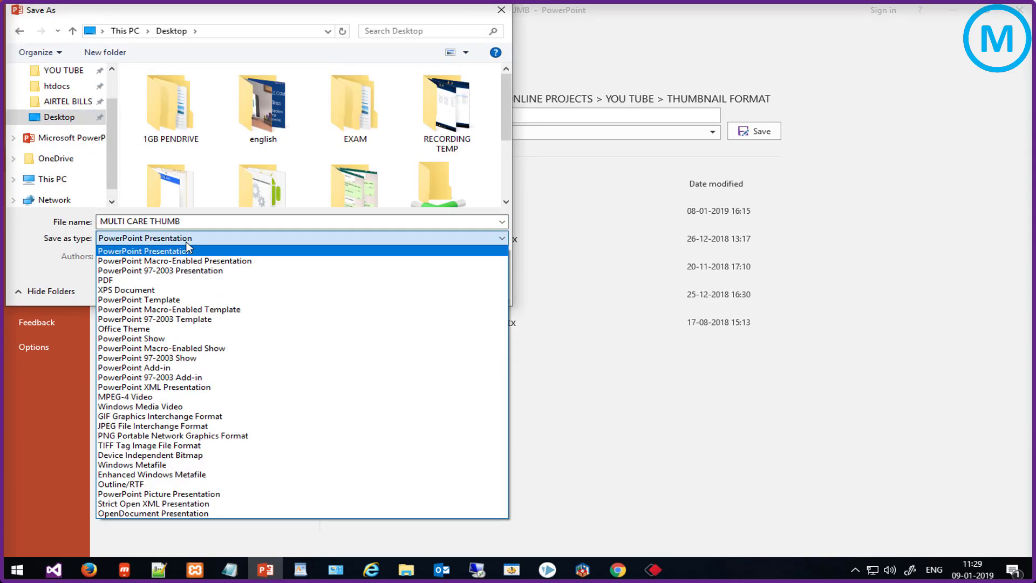
{"action": "left_click", "coordinate": [117, 437]}
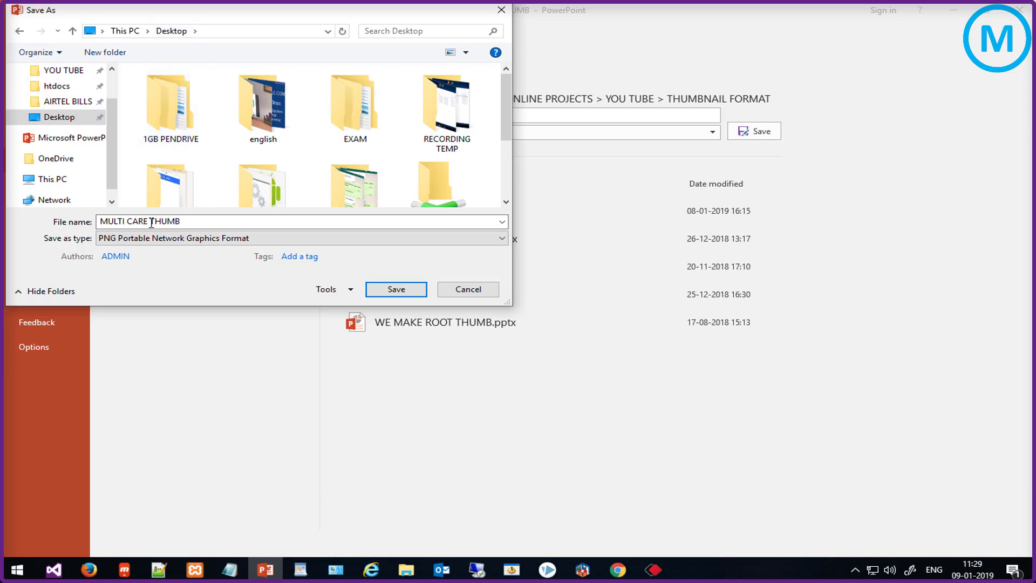
{"action": "left_click", "coordinate": [186, 226]}
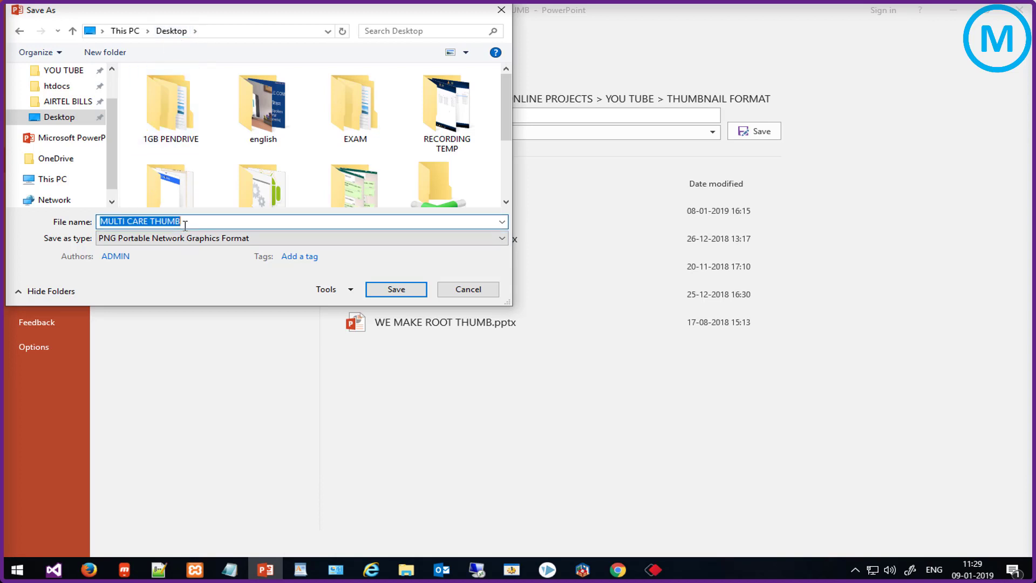
{"action": "type", "text": "multiple folder in single click"}
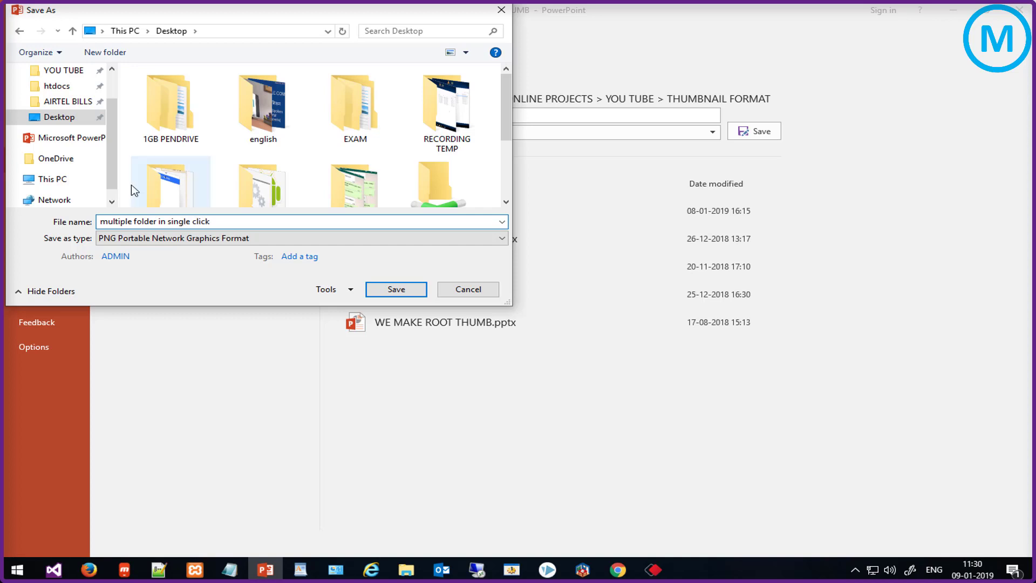
{"action": "left_click", "coordinate": [397, 292]}
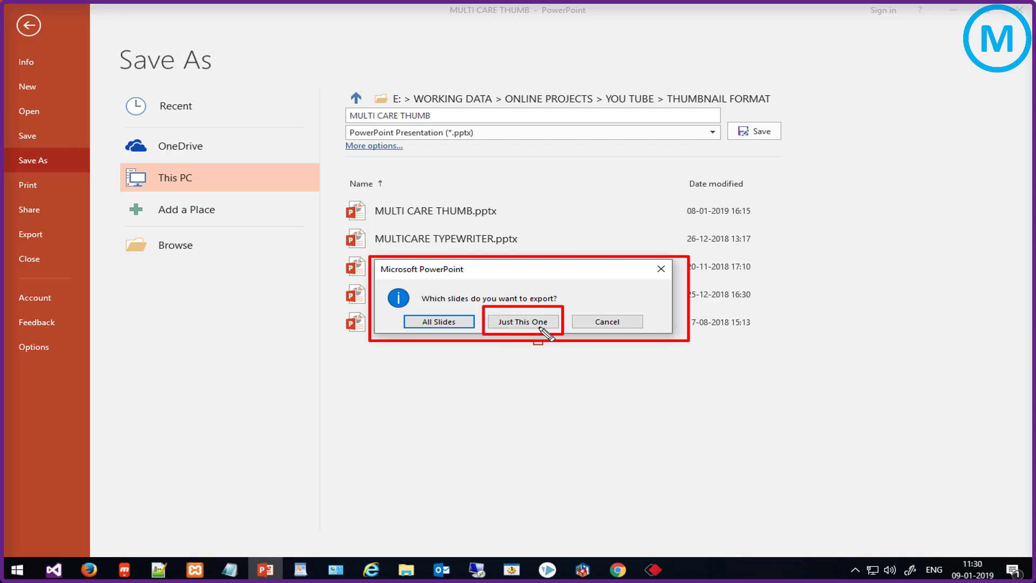
{"action": "left_click", "coordinate": [529, 322]}
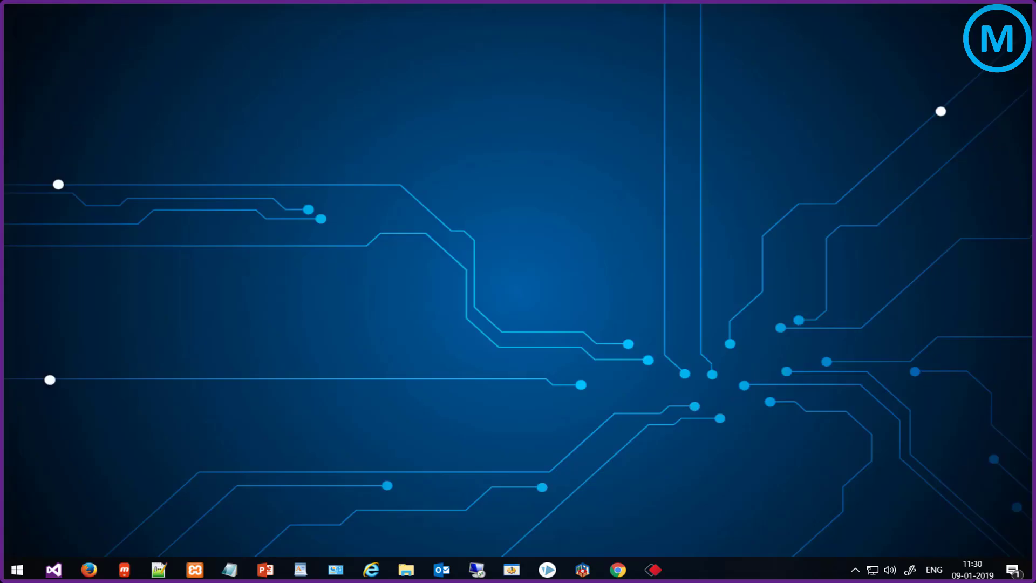
Move the exported 'multiple folder in single click' PNG to the desktop centre and view it in Photos
{"action": "left_click", "coordinate": [1030, 569]}
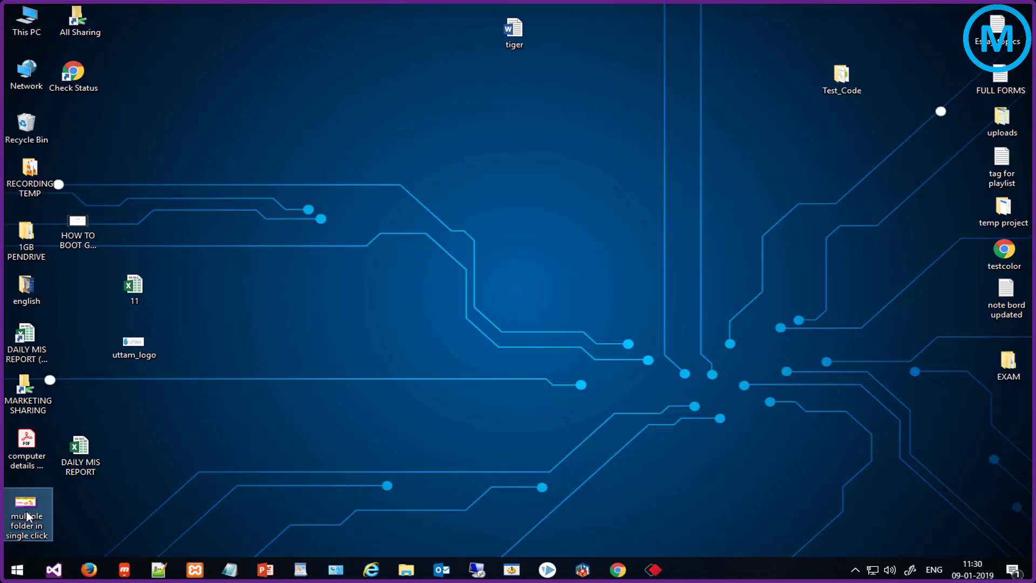
{"action": "left_click_drag", "start_coordinate": [27, 517], "coordinate": [497, 187]}
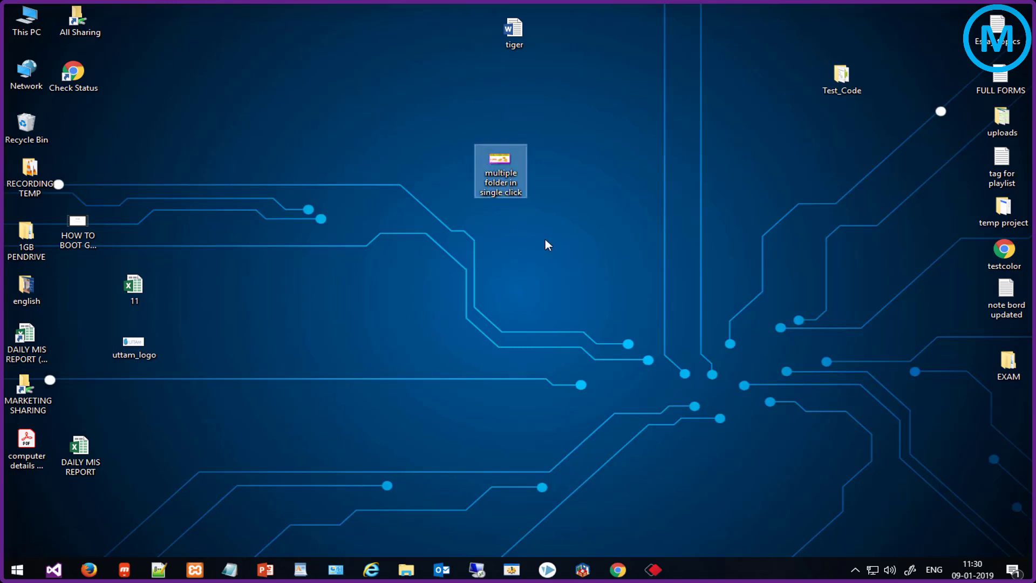
{"action": "double_click", "coordinate": [515, 194]}
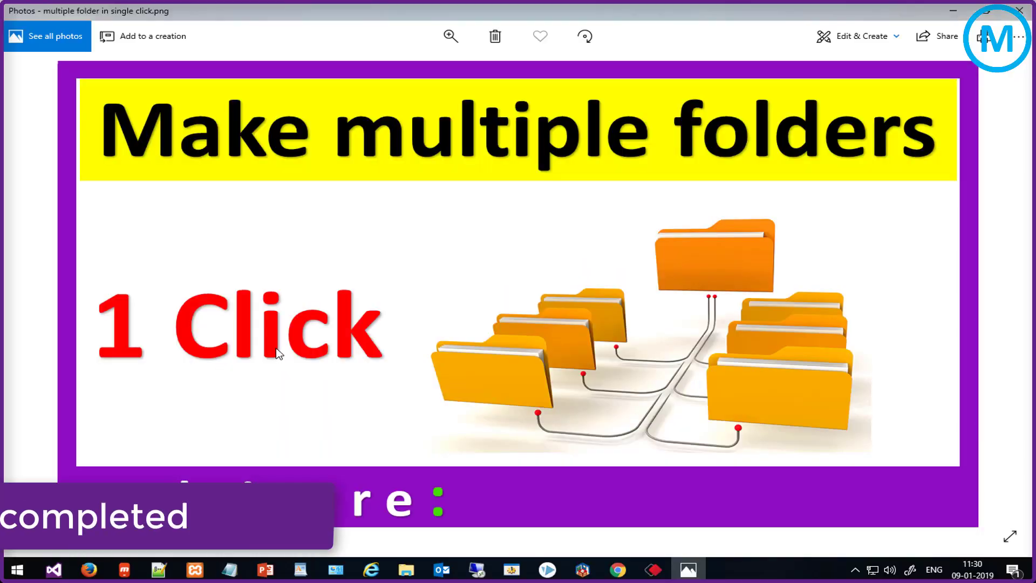
{"action": "left_click_drag", "start_coordinate": [24, 54], "coordinate": [868, 533]}
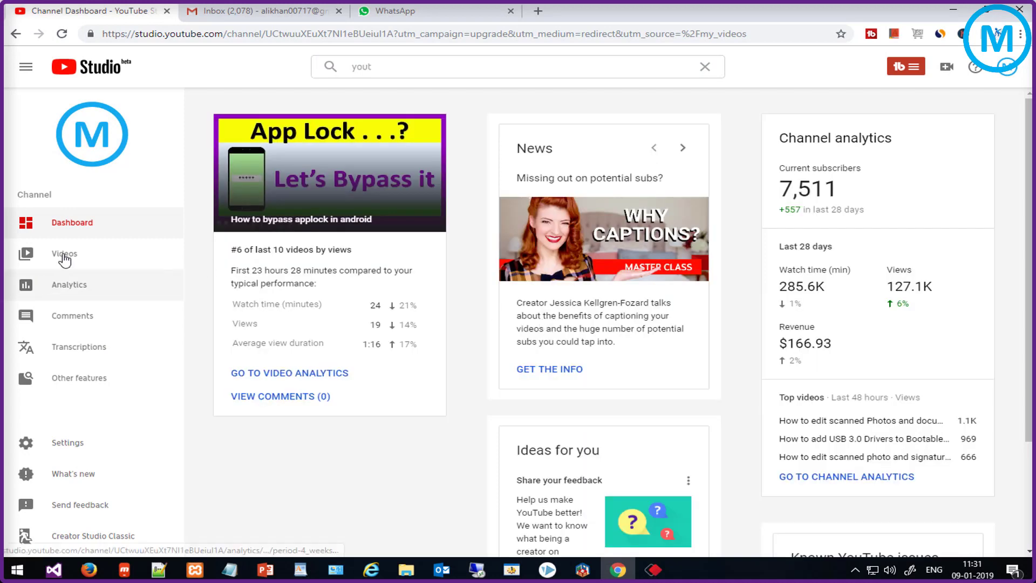
Open the 'How to create multiple folders in computer' video from the channel's Videos list
{"action": "left_click", "coordinate": [64, 259]}
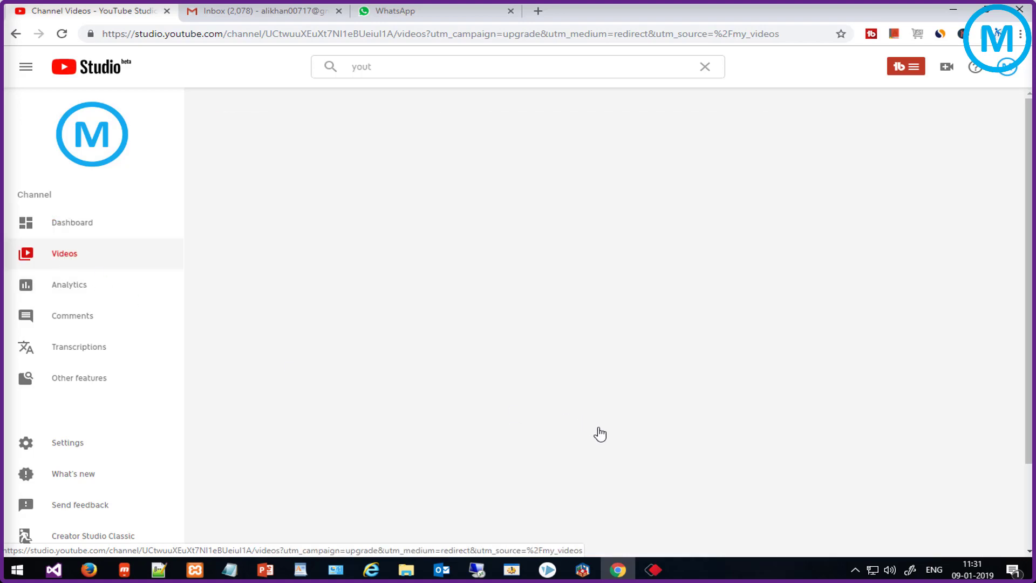
{"action": "mouse_move", "coordinate": [396, 375]}
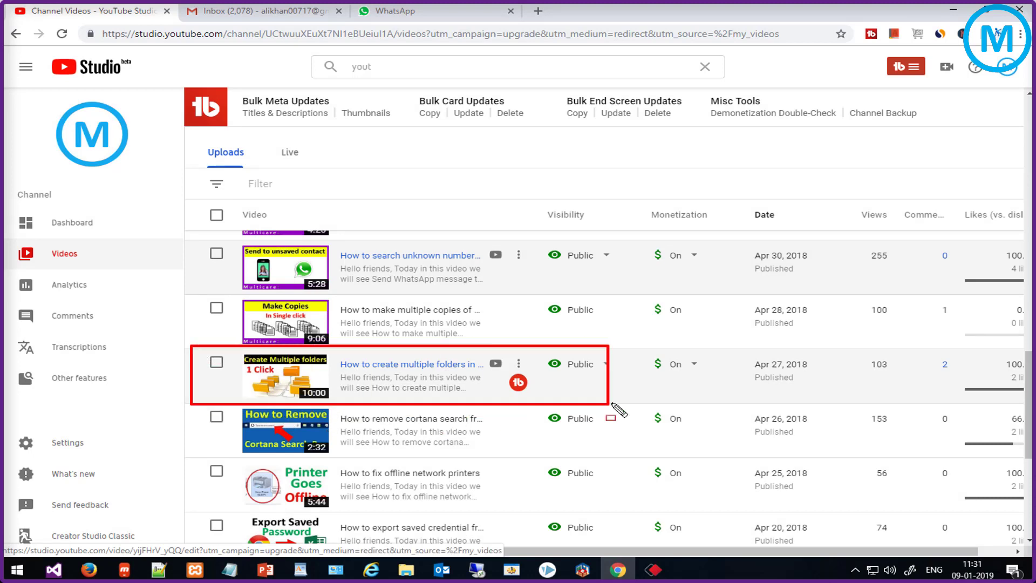
{"action": "left_click_drag", "start_coordinate": [228, 403], "coordinate": [1004, 402]}
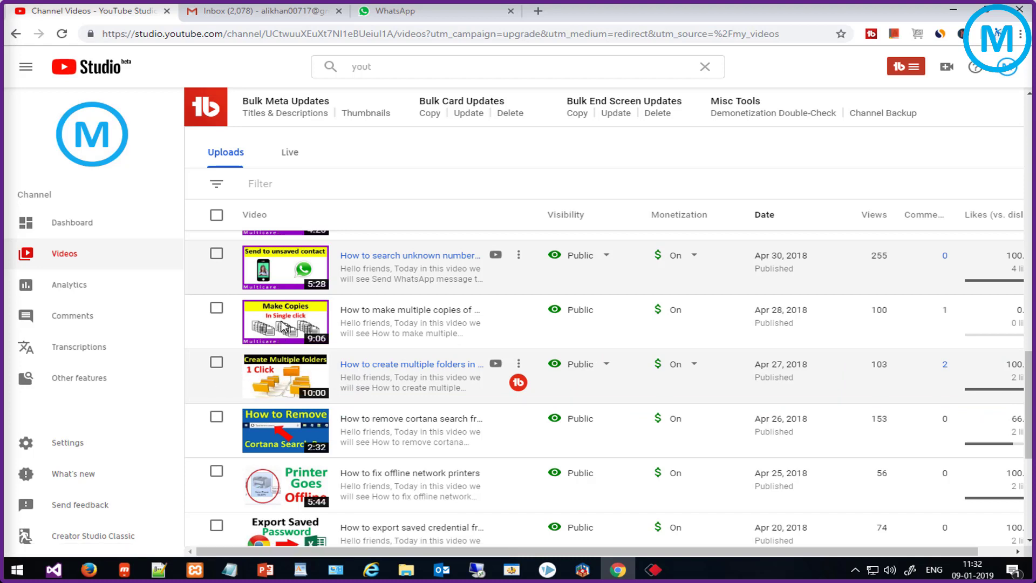
{"action": "left_click", "coordinate": [375, 373]}
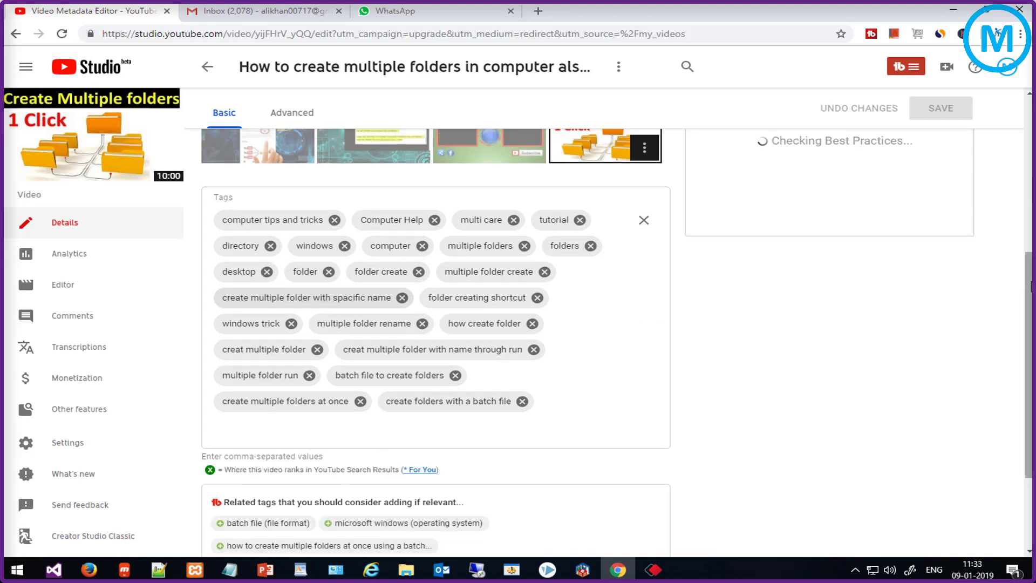
Scroll to the Thumbnail section and bring up the old thumbnail's Edit and Download options
{"action": "scroll", "coordinate": [1030, 286], "scroll_direction": "up", "scroll_amount": 3}
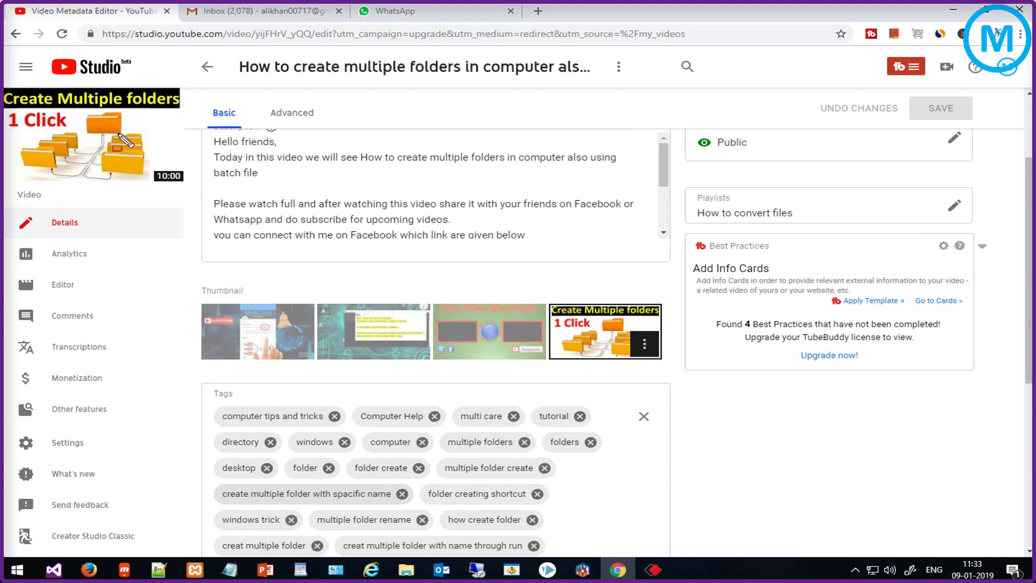
{"action": "left_click_drag", "start_coordinate": [4, 84], "coordinate": [195, 206]}
{"action": "left_click_drag", "start_coordinate": [532, 284], "coordinate": [683, 377]}
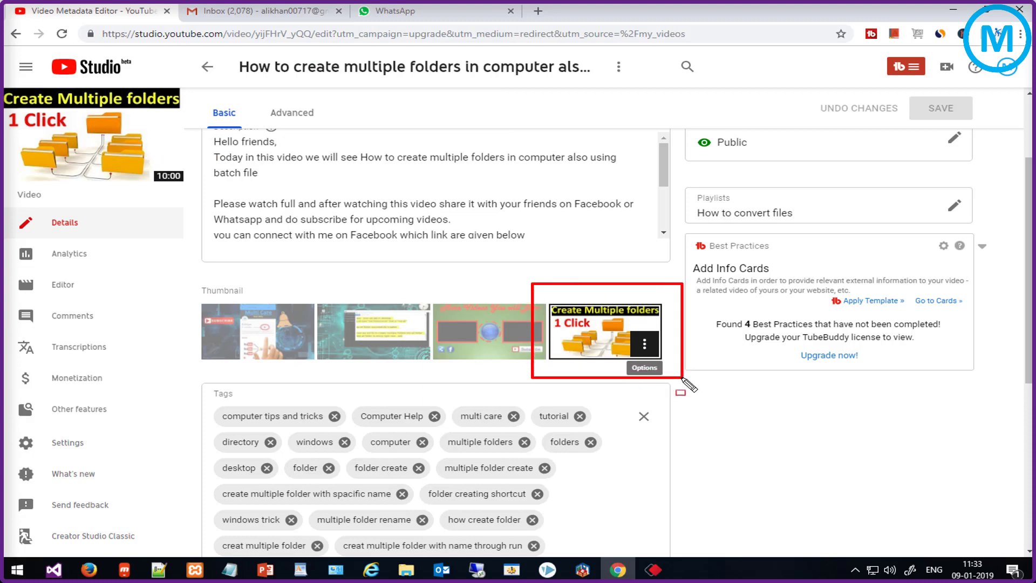
{"action": "key", "text": "Escape"}
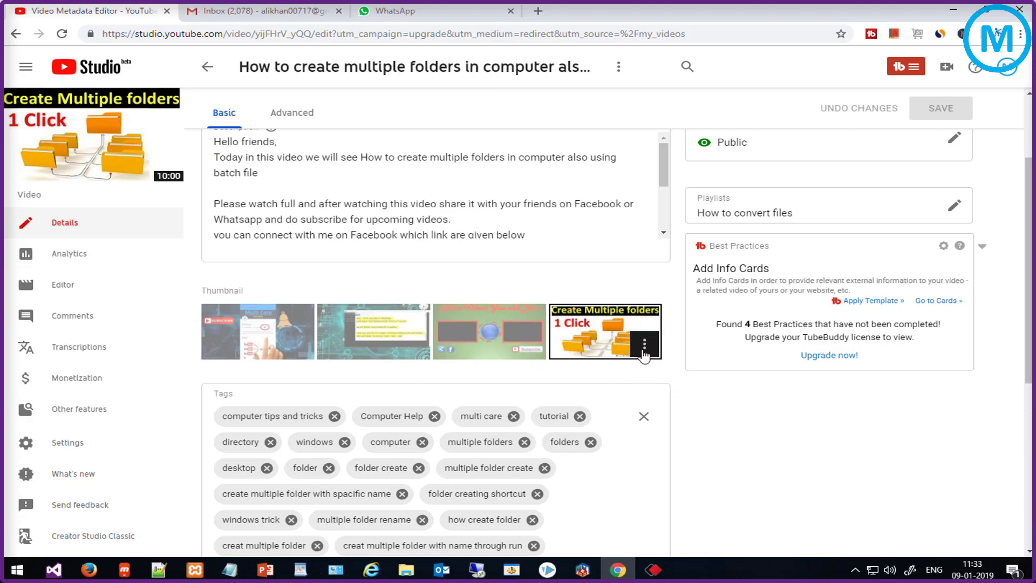
{"action": "left_click", "coordinate": [644, 345]}
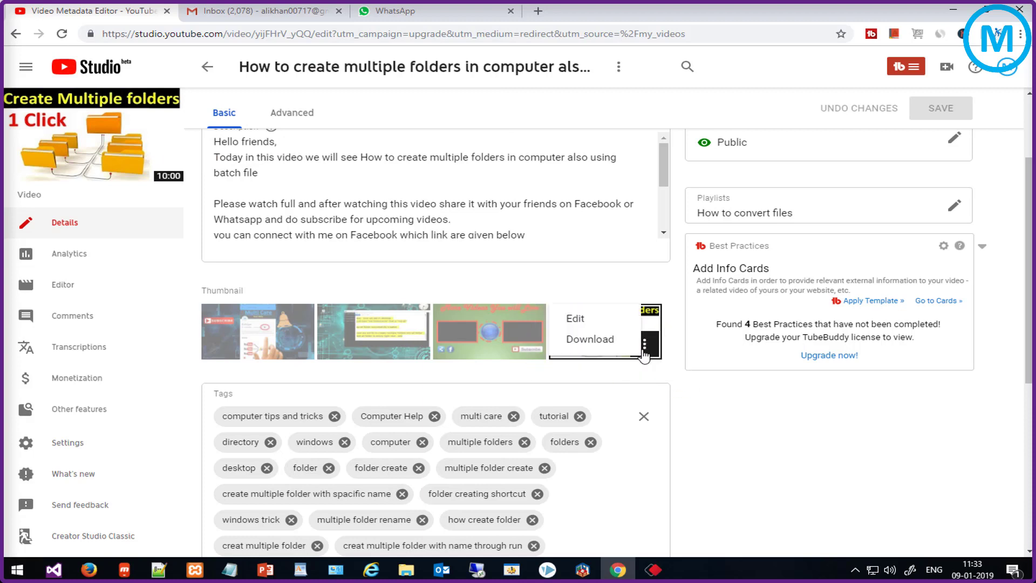
Replace the custom thumbnail with the 'multiple folder in single click' image from the Desktop
{"action": "left_click", "coordinate": [580, 322]}
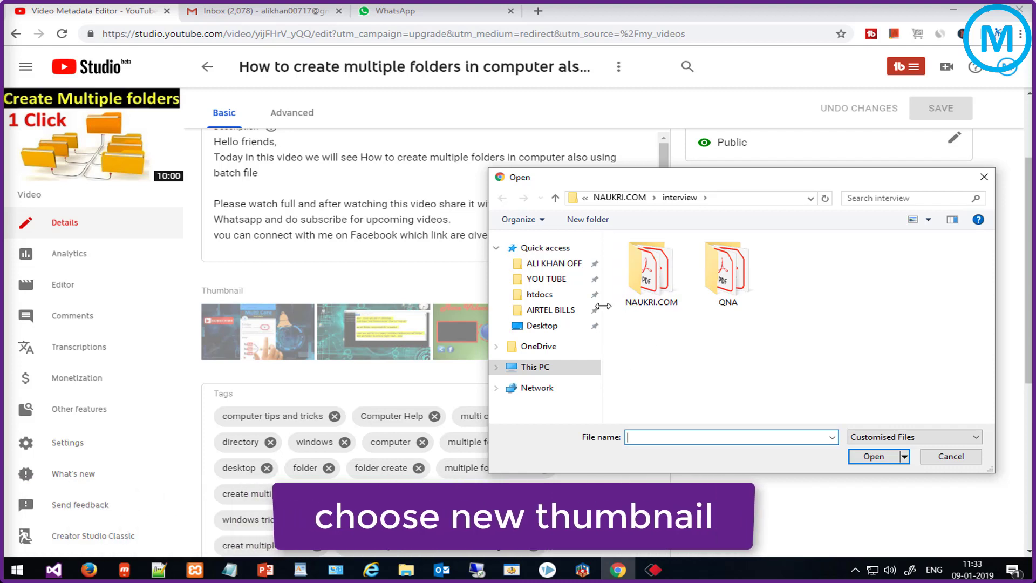
{"action": "left_click", "coordinate": [542, 326]}
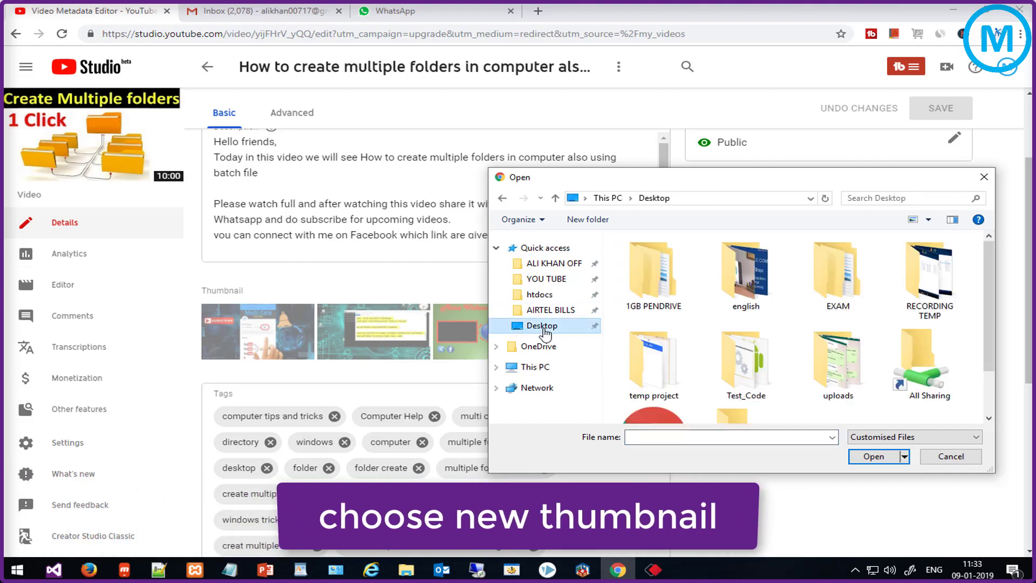
{"action": "scroll", "coordinate": [836, 378], "scroll_direction": "down", "scroll_amount": 2}
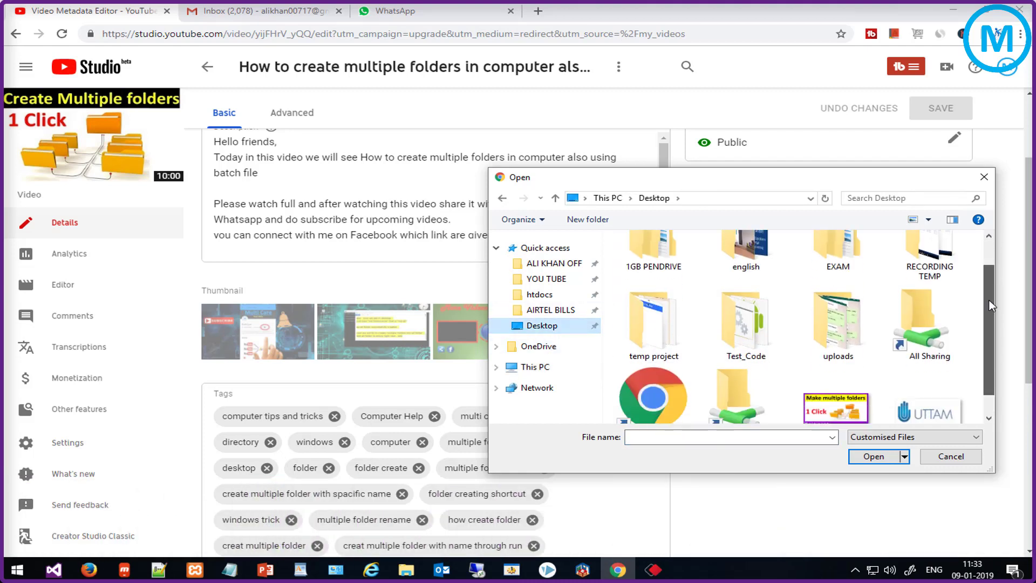
{"action": "left_click", "coordinate": [838, 399]}
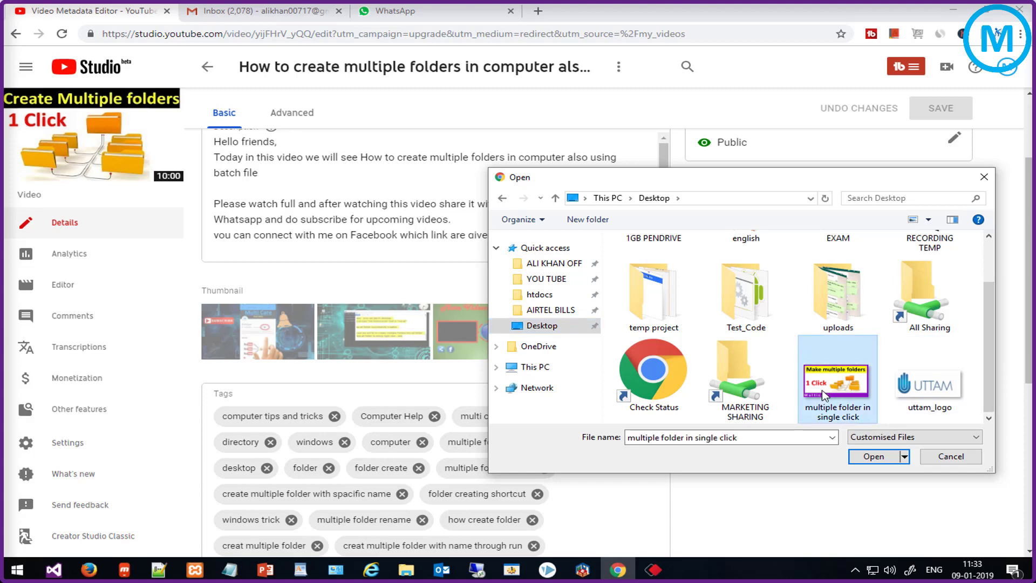
{"action": "left_click", "coordinate": [876, 456]}
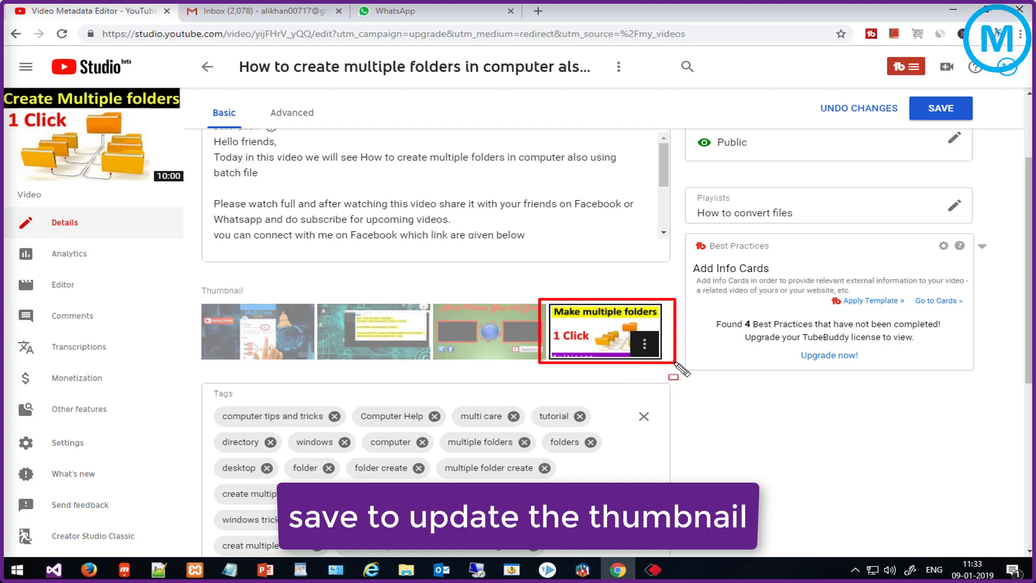
Save the video details so the Make multiple folders thumbnail goes live
{"action": "left_click", "coordinate": [941, 110]}
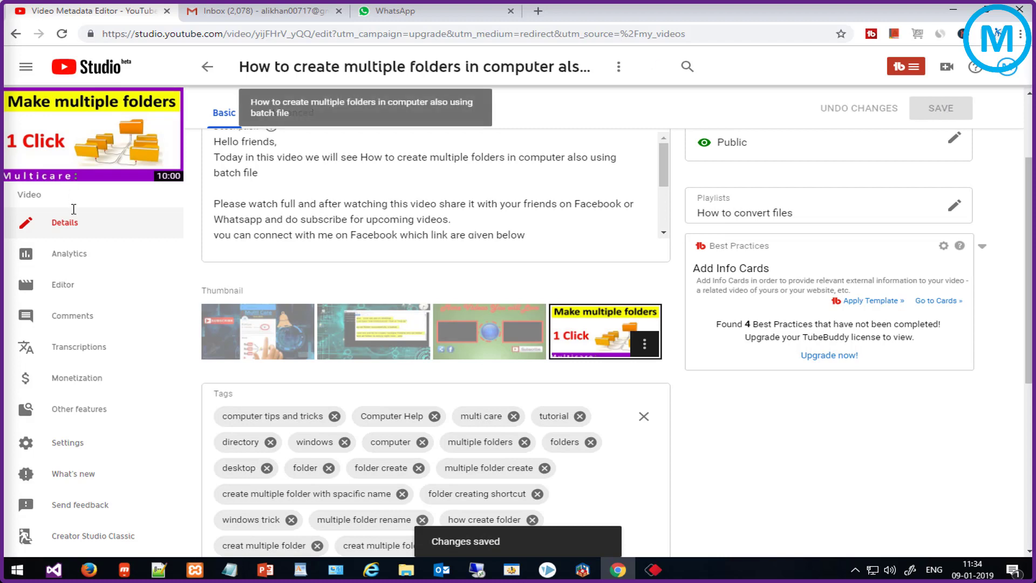
{"action": "left_click_drag", "start_coordinate": [5, 77], "coordinate": [197, 201]}
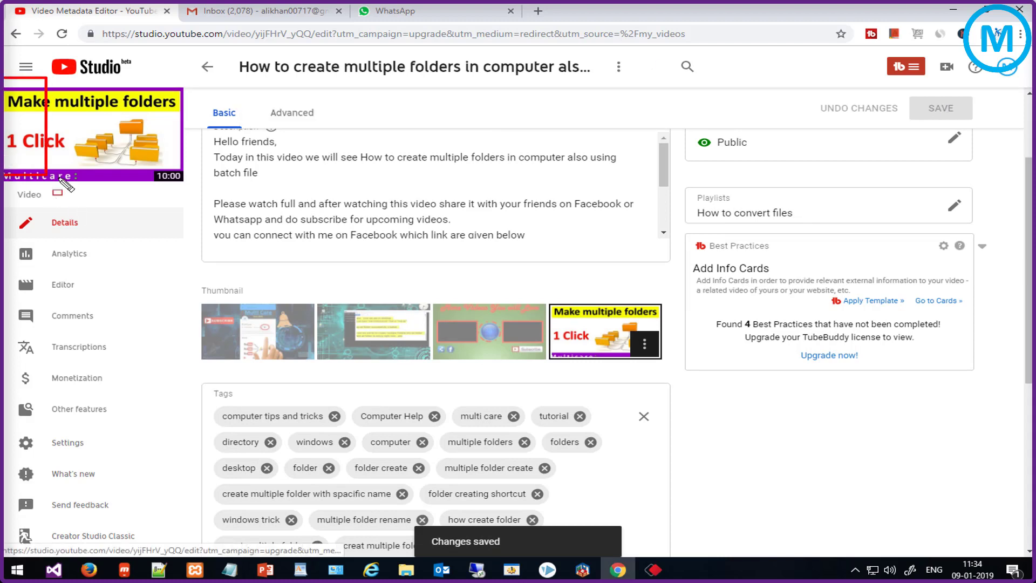
{"action": "key", "text": "Escape"}
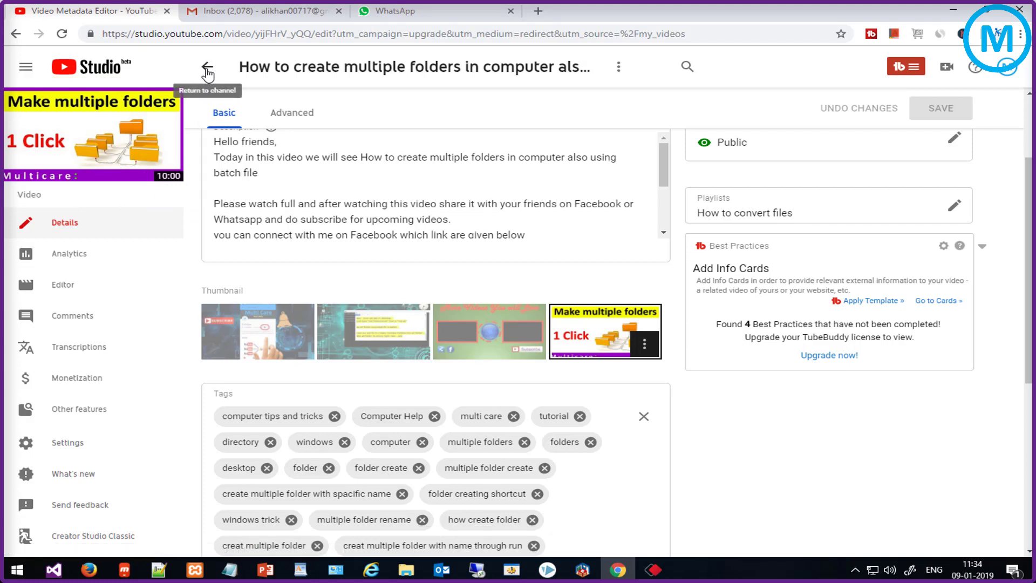
Go back to the channel's video list and scroll to the Apr 27 multiple folders video
{"action": "left_click", "coordinate": [208, 70]}
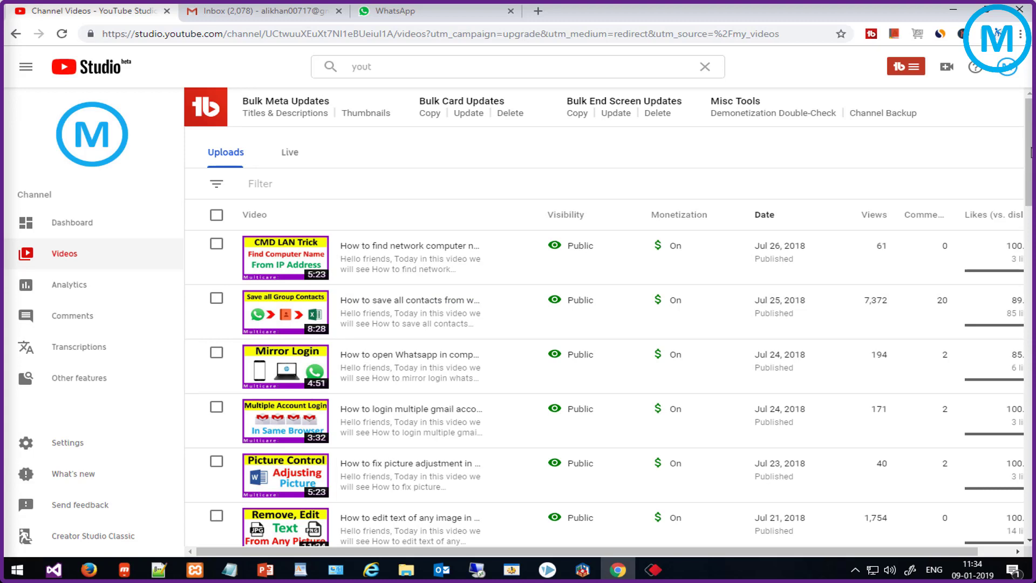
{"action": "left_click_drag", "start_coordinate": [1031, 153], "coordinate": [1031, 426]}
{"action": "scroll", "coordinate": [377, 363], "scroll_direction": "down", "scroll_amount": 1}
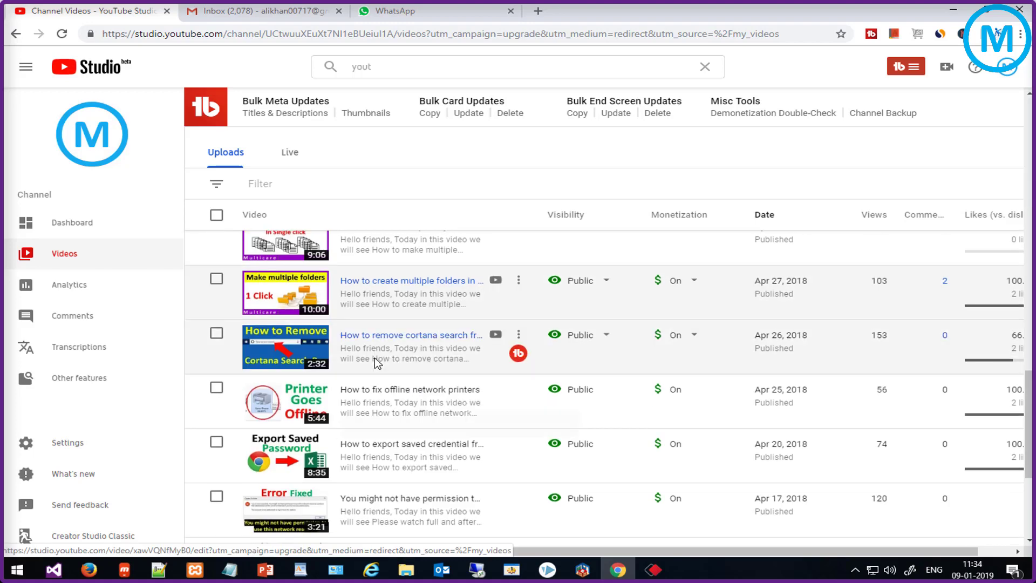